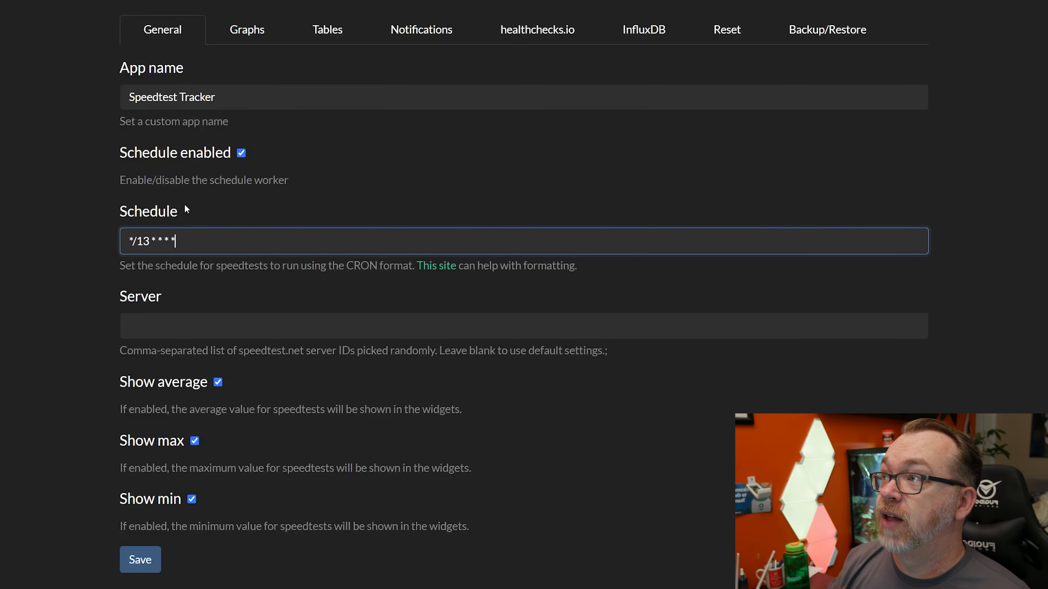
Review the Speedtest Tracker settings for general options, graphs, tables, notifications, healthchecks.io, InfluxDB, reset and backup/restore
left_click(186, 328)
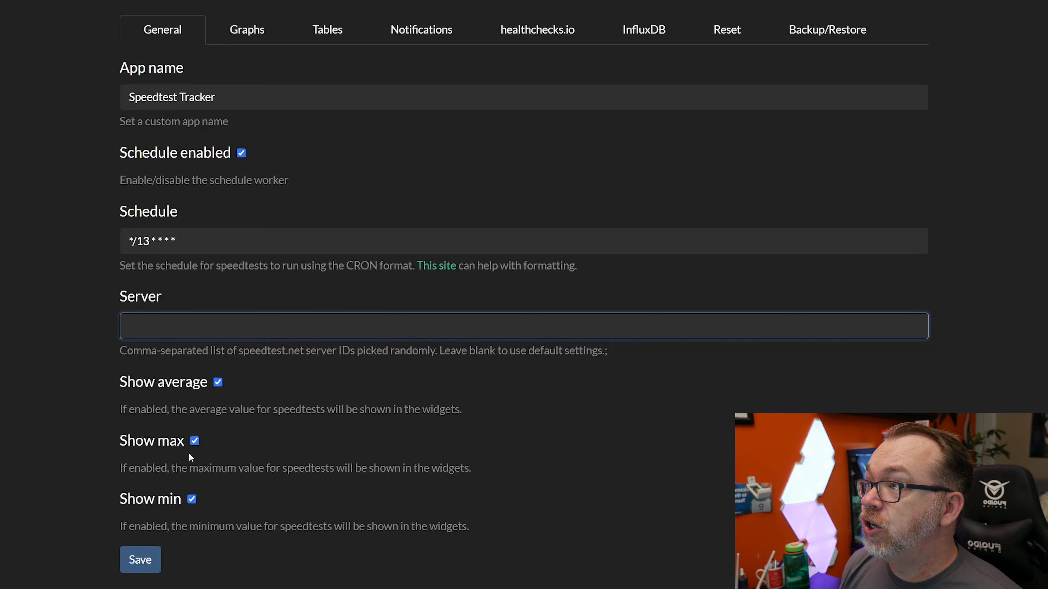
left_click(262, 30)
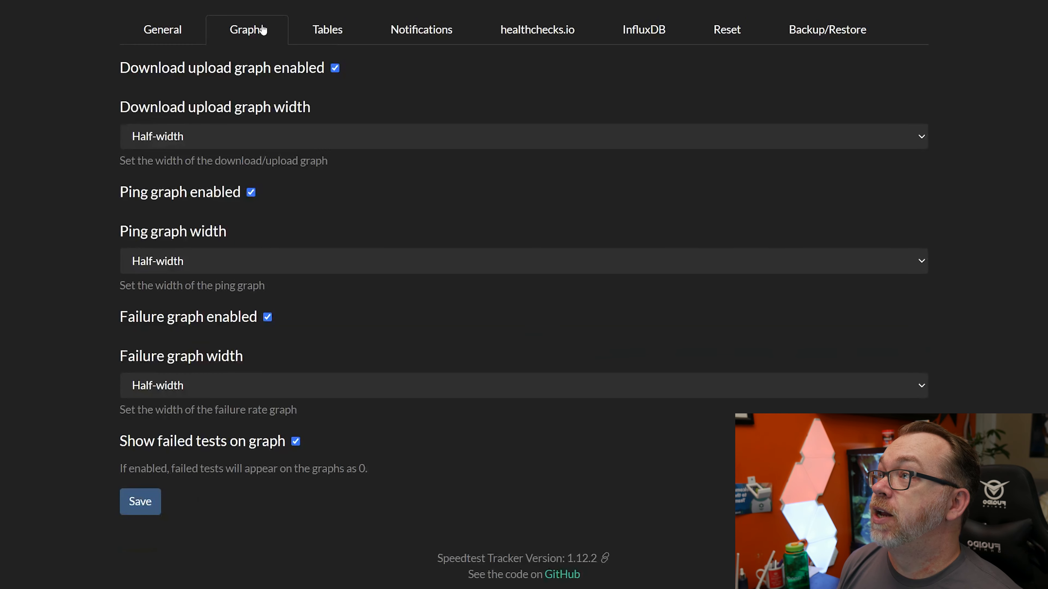
left_click(198, 140)
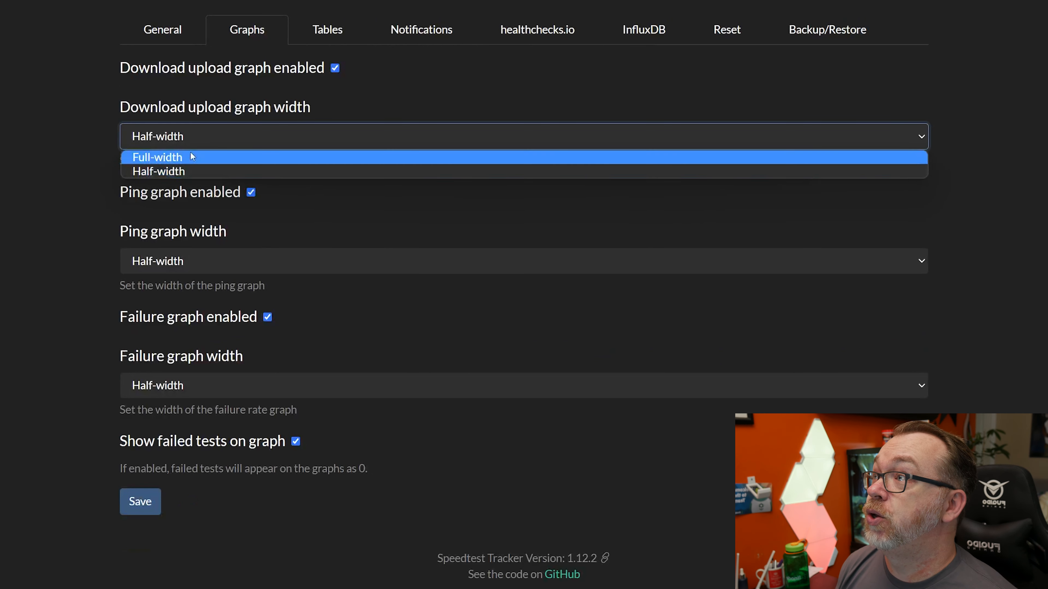
left_click(330, 32)
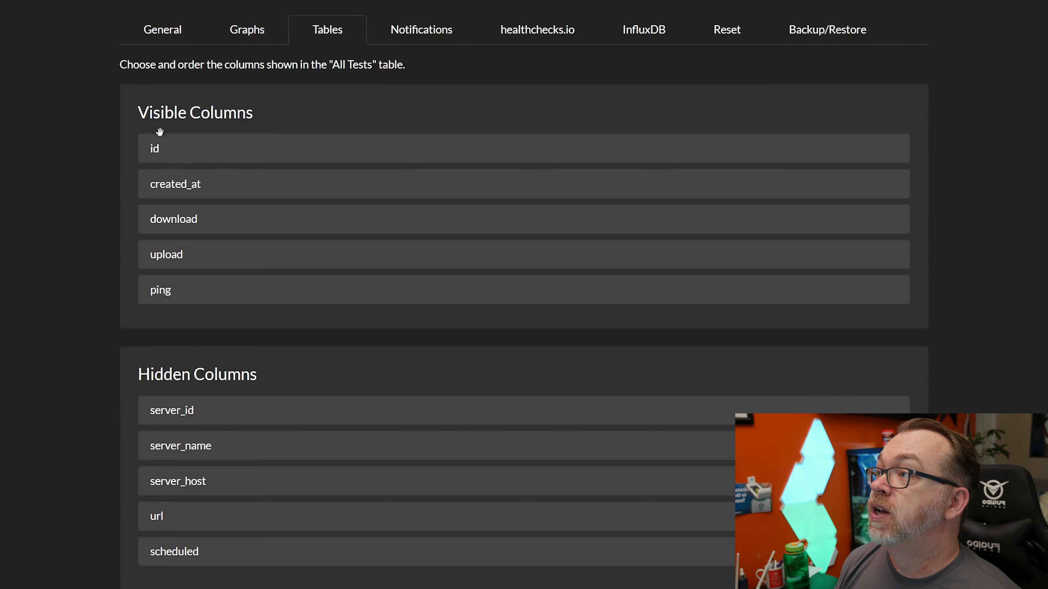
mouse_move(217, 175)
left_mouse_down()
mouse_move(225, 133)
mouse_move(222, 195)
mouse_move(218, 180)
left_mouse_up()
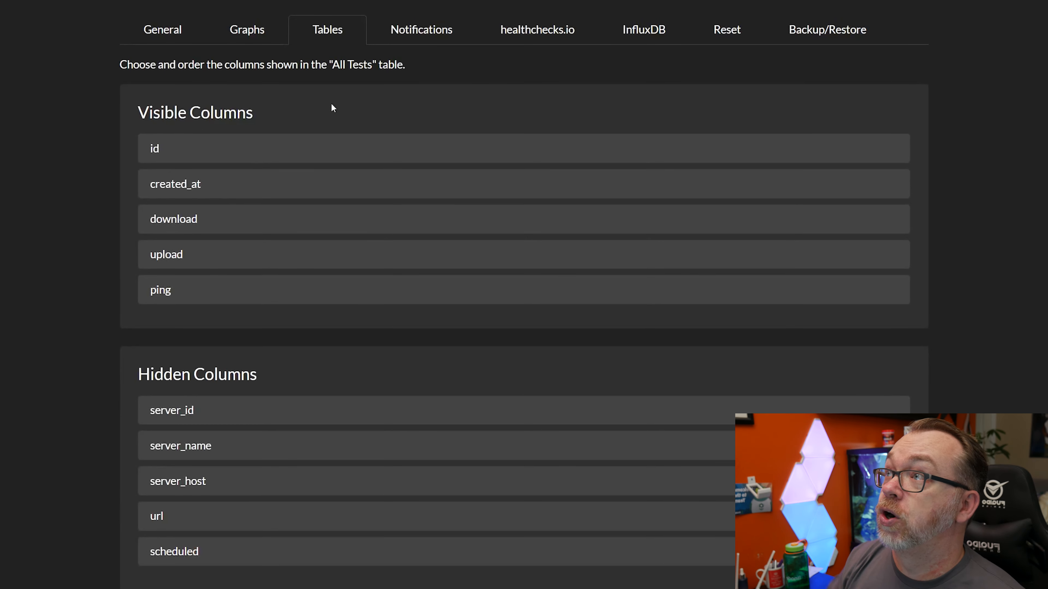
left_click(423, 24)
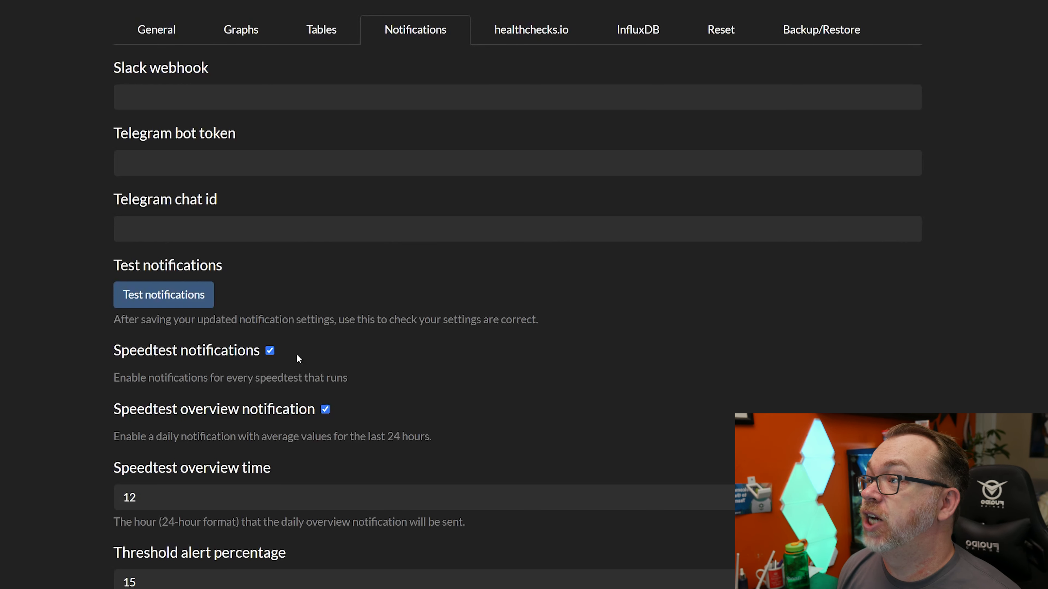
scroll(261, 340, "down", 4)
scroll(244, 315, "up", 4)
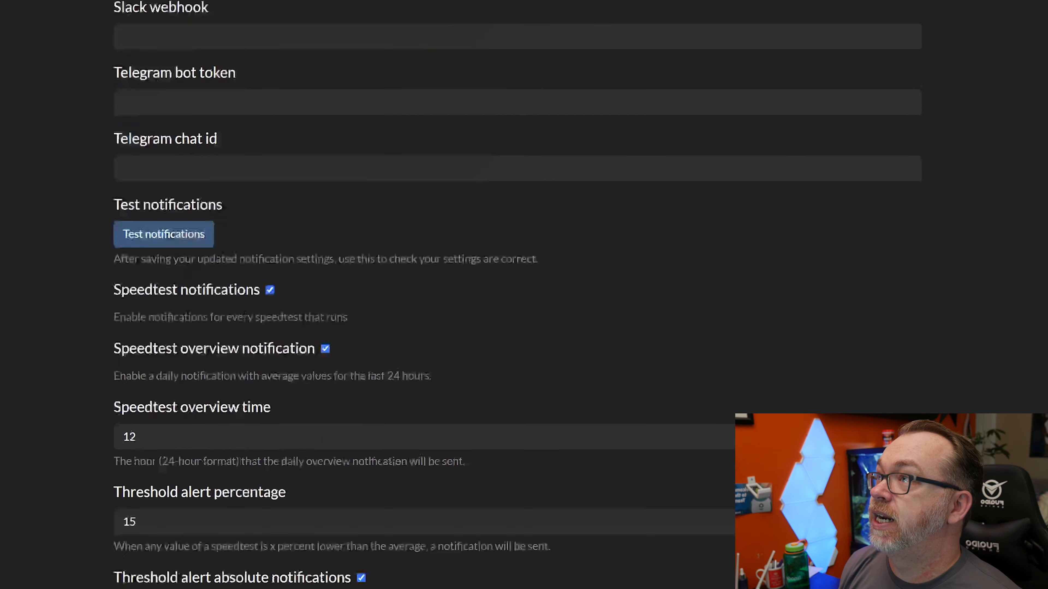
left_click(500, 40)
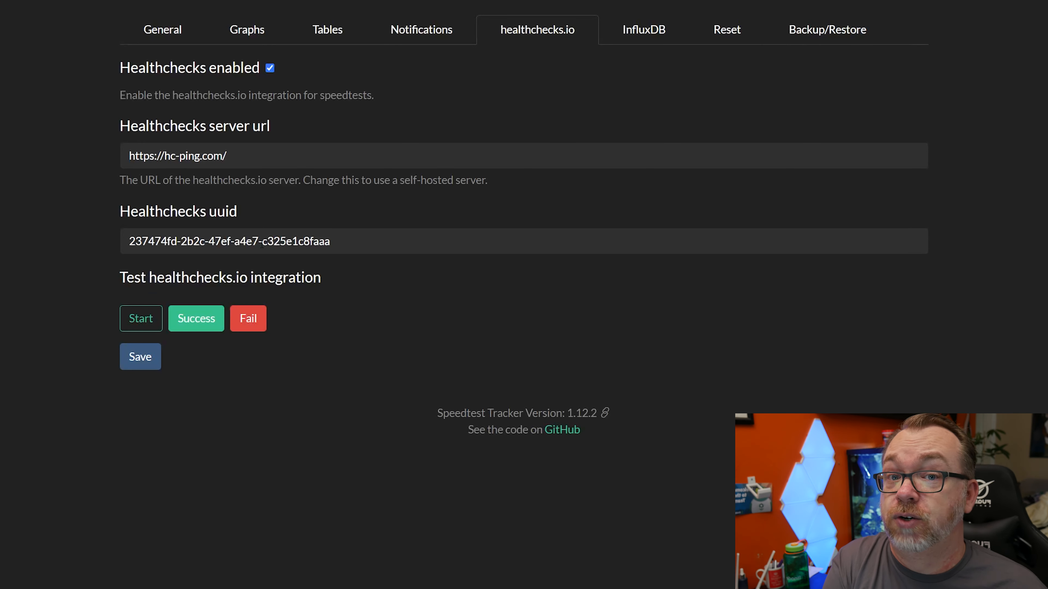
left_click(628, 40)
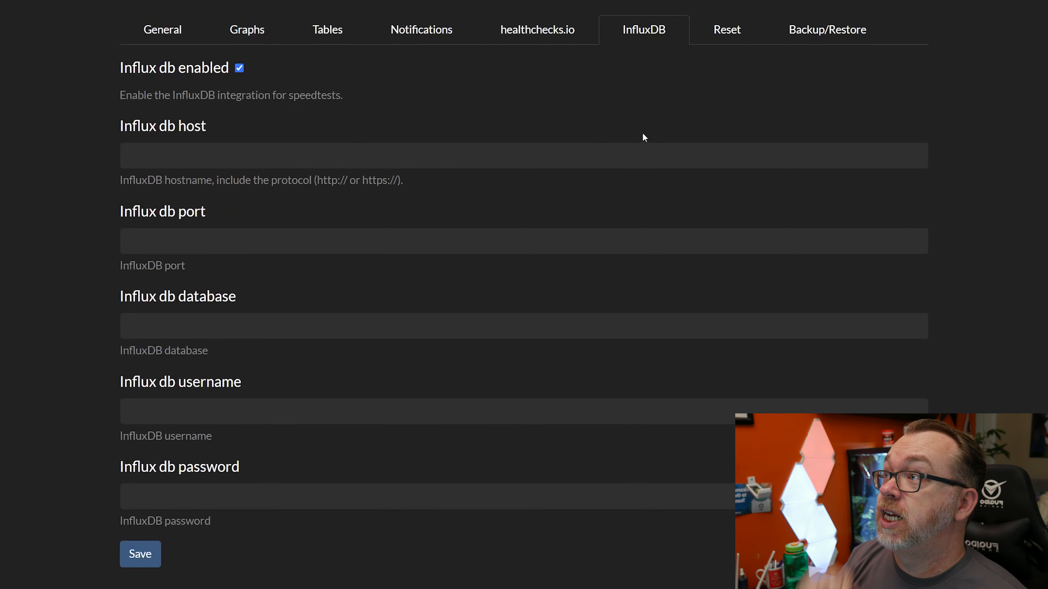
left_click(716, 40)
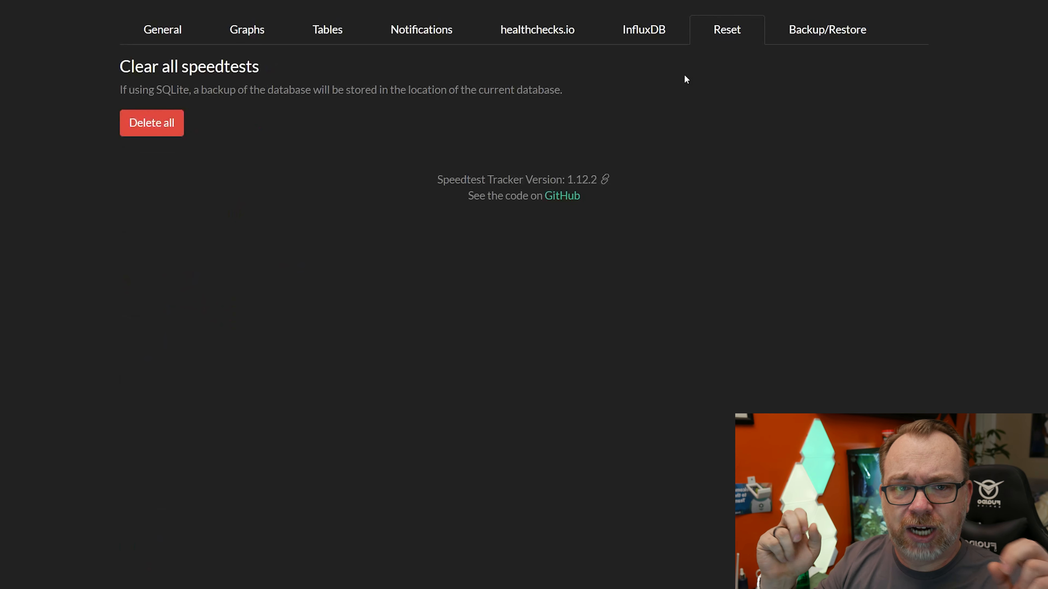
left_click(818, 32)
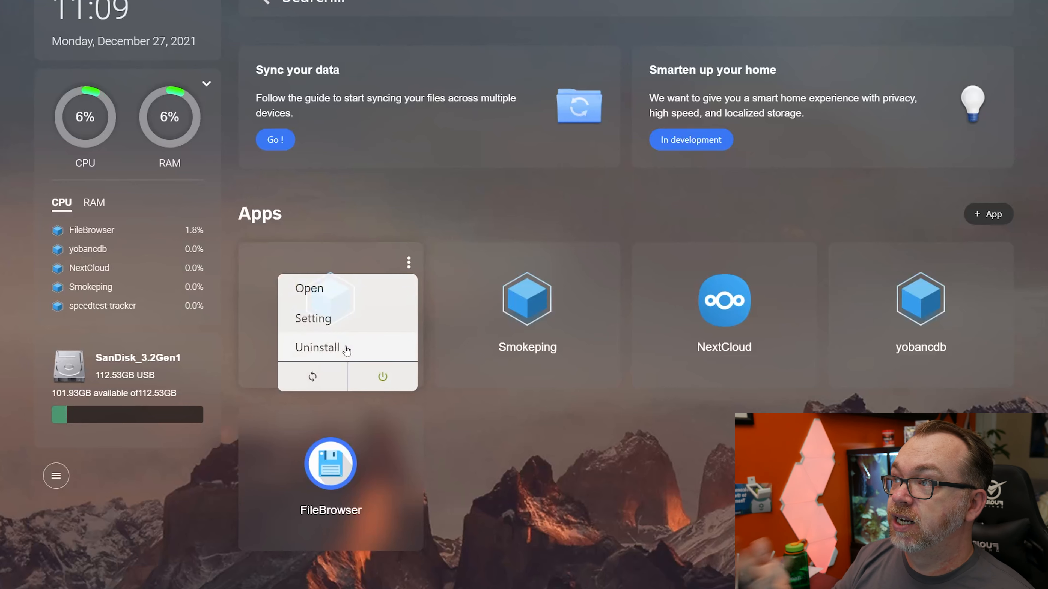
Uninstall the speedtest-tracker app from the CasaOS dashboard and confirm the data deletion
left_click(346, 349)
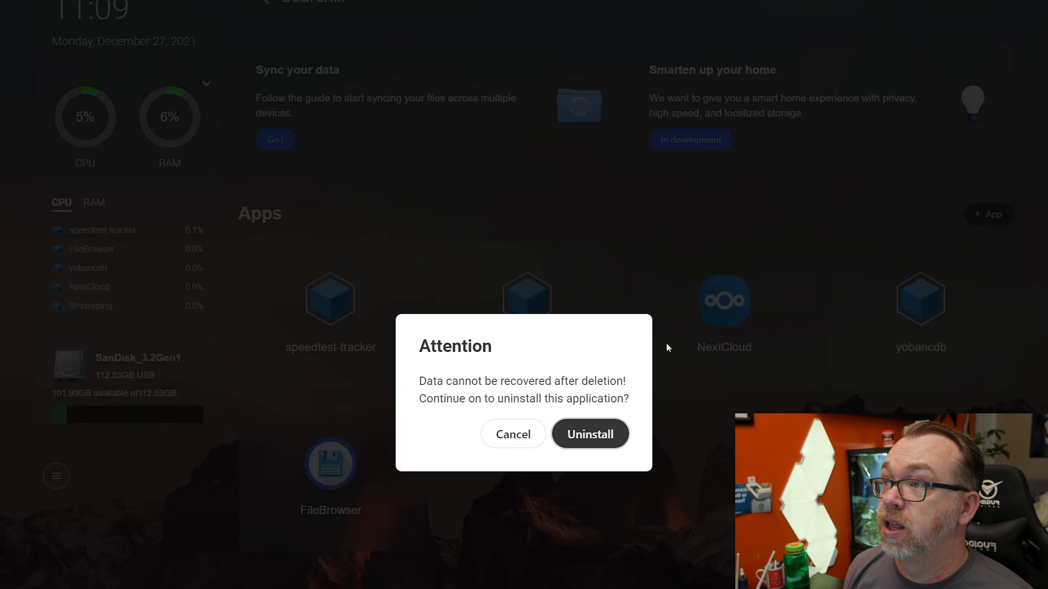
left_click(597, 444)
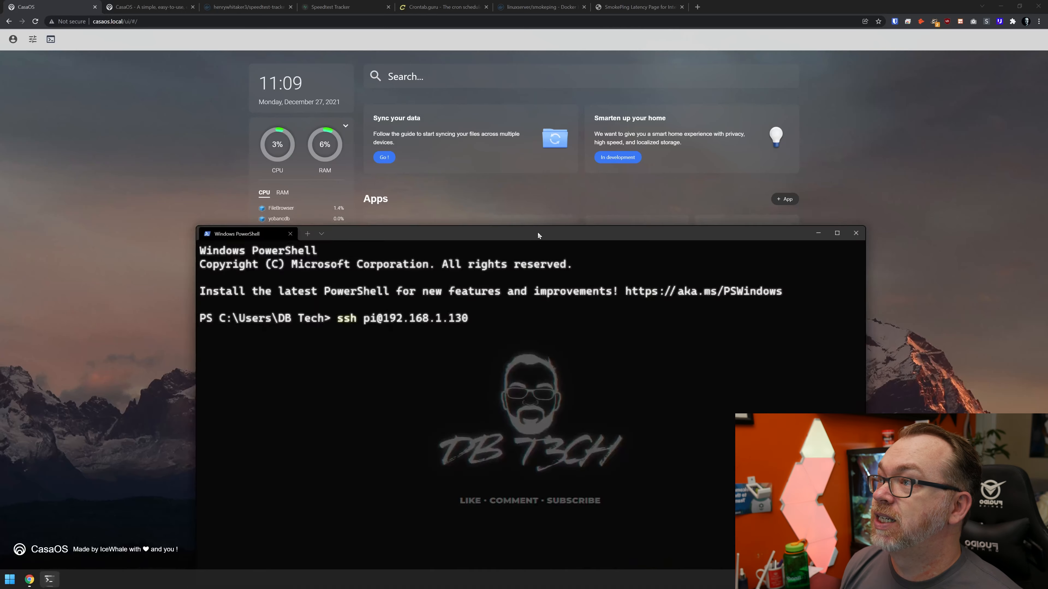
left_click_drag(536, 234, 561, 151)
key("Return")
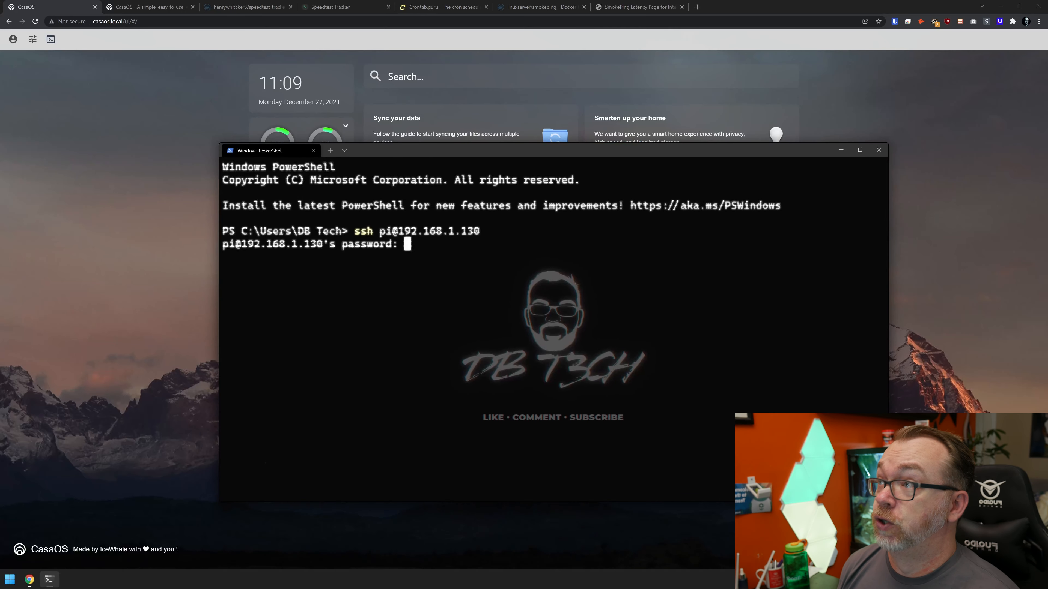
key("Return")
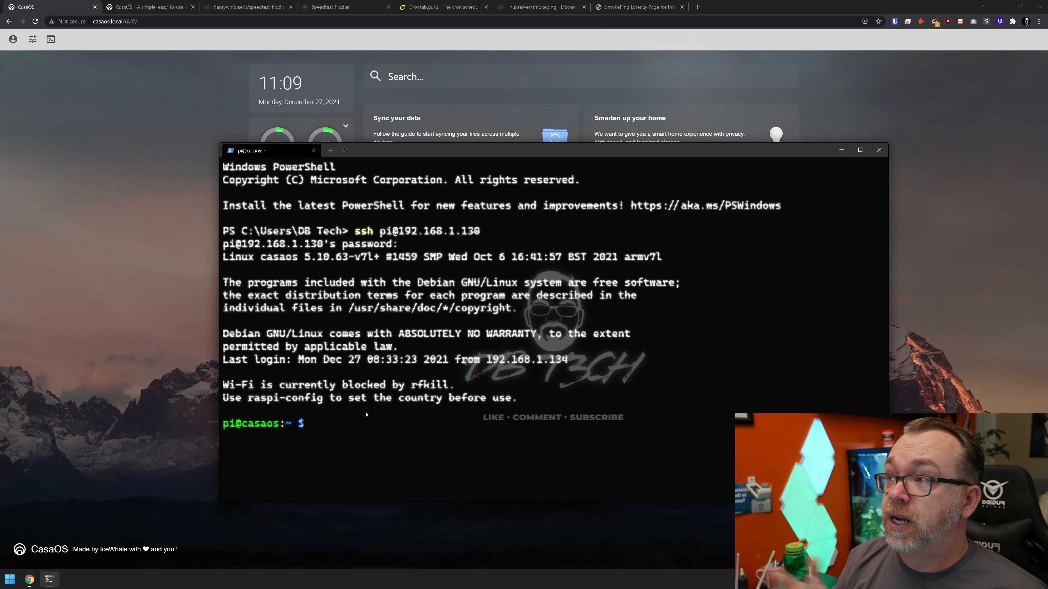
In the SSH terminal session, change to the /home directory and list its contents
left_click(140, 382)
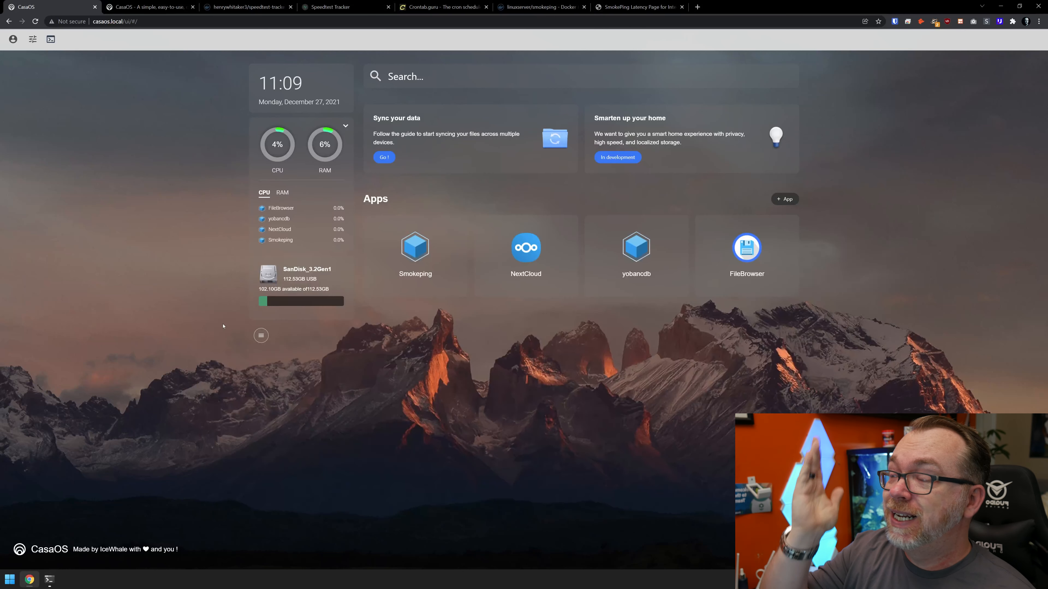
left_click(49, 579)
type("cd /")
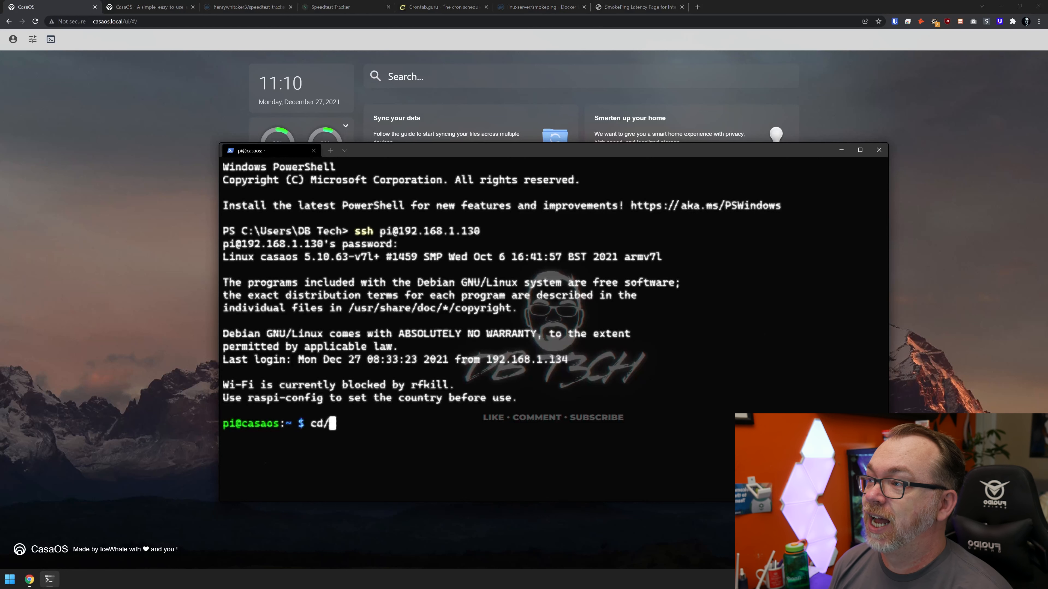
type("homne")
key("Return")
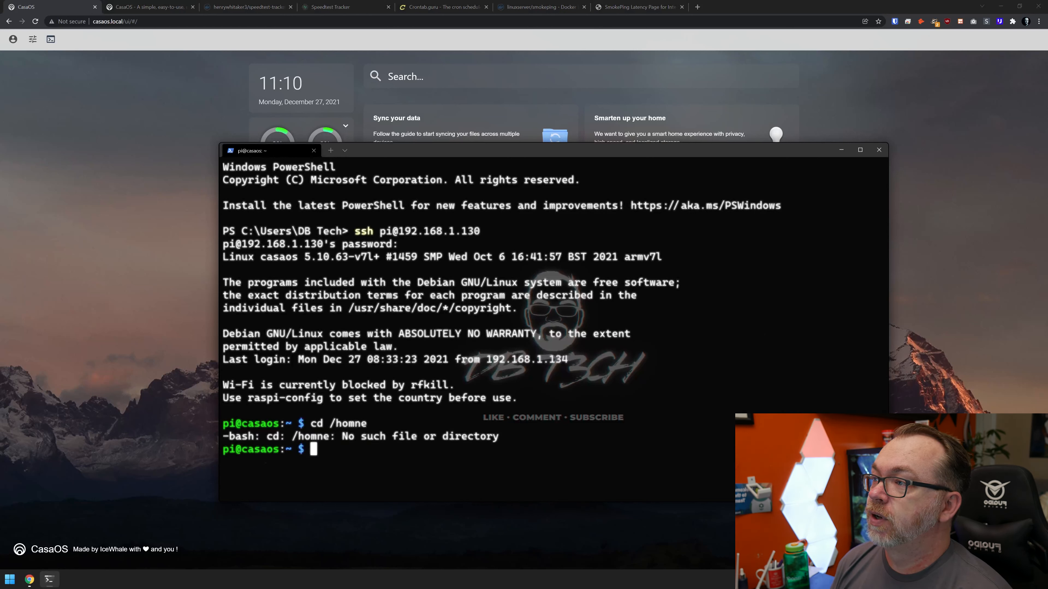
key("Up")
key("BackSpace")
key("BackSpace")
type("e")
key("Return")
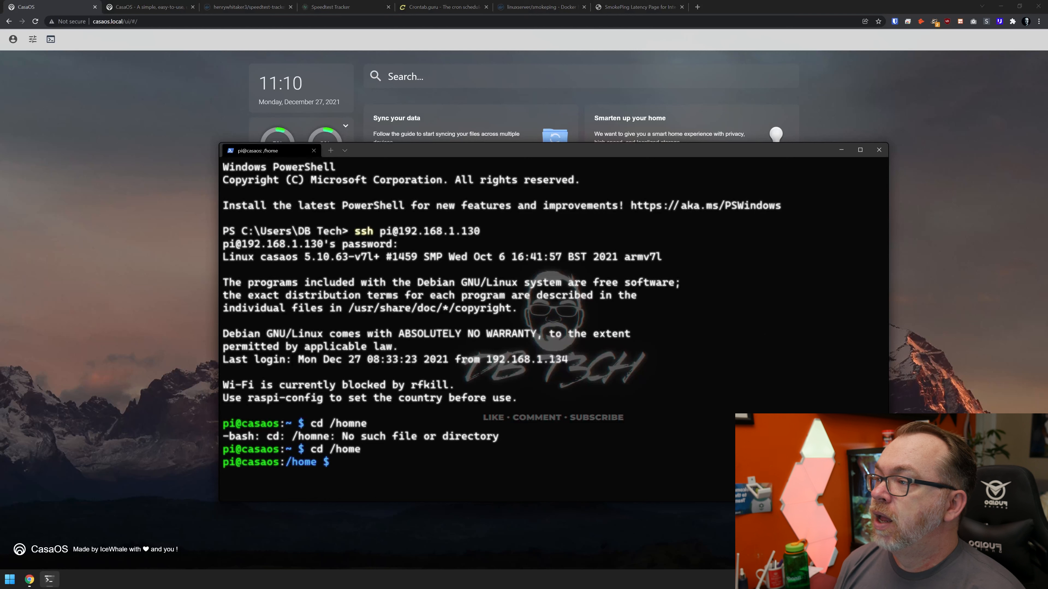
type("ls")
key("Return")
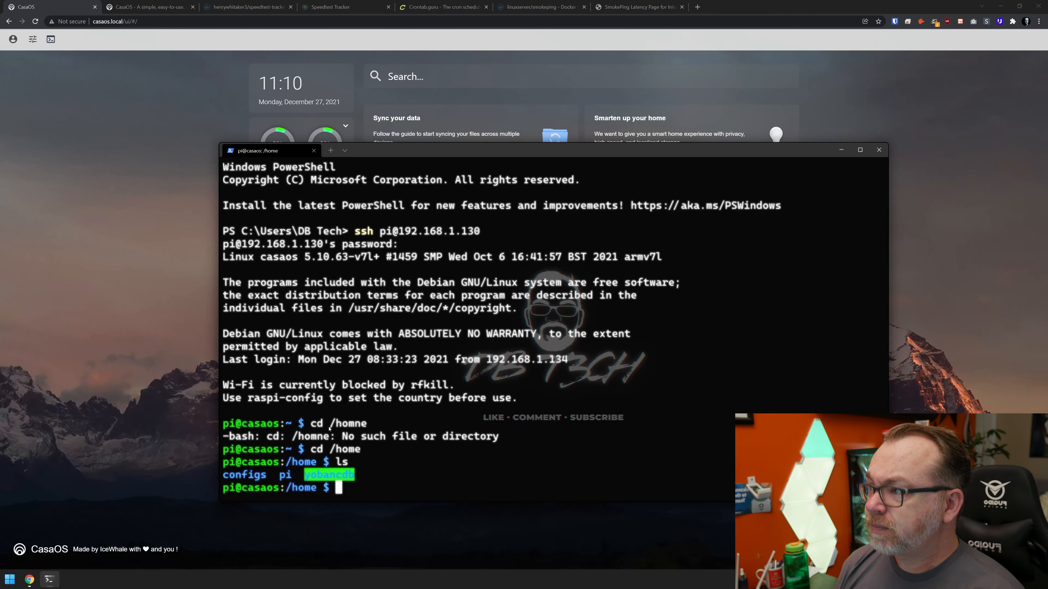
Change into the configs directory inside /home and list the folders in it
type("cd con")
key("Tab")
key("Return")
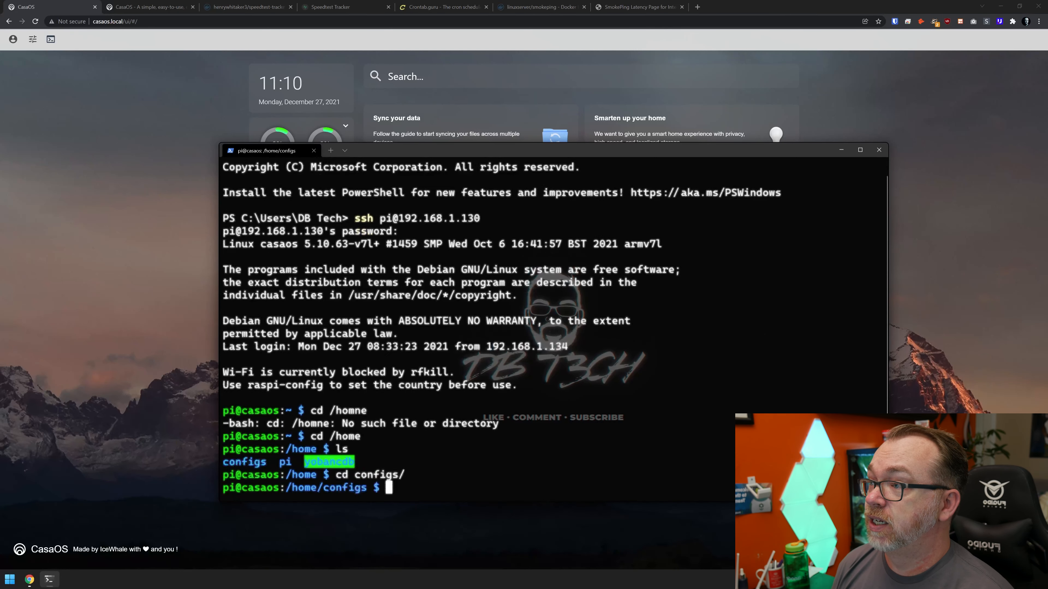
type("ls")
key("Return")
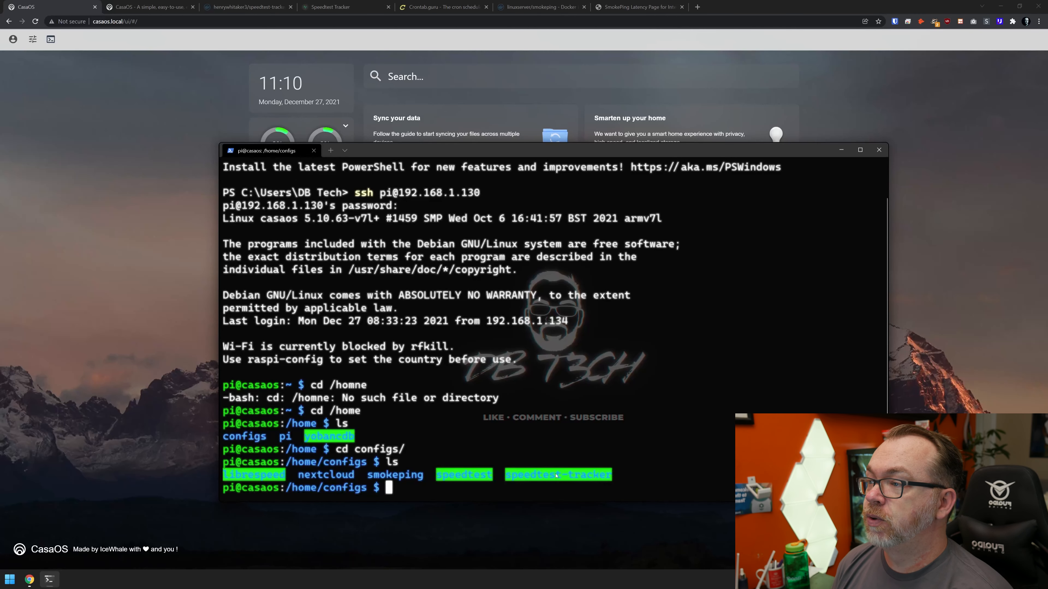
Delete the leftover app folder with sudo rm -rf speedtest-tracker/ and list the configs directory again
type("rm")
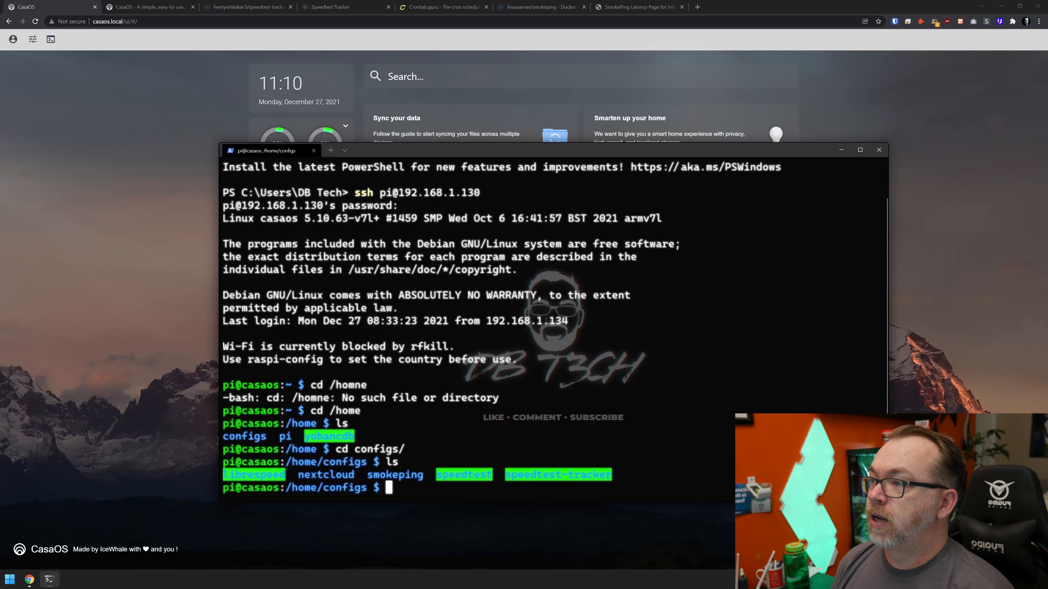
type("sudo r")
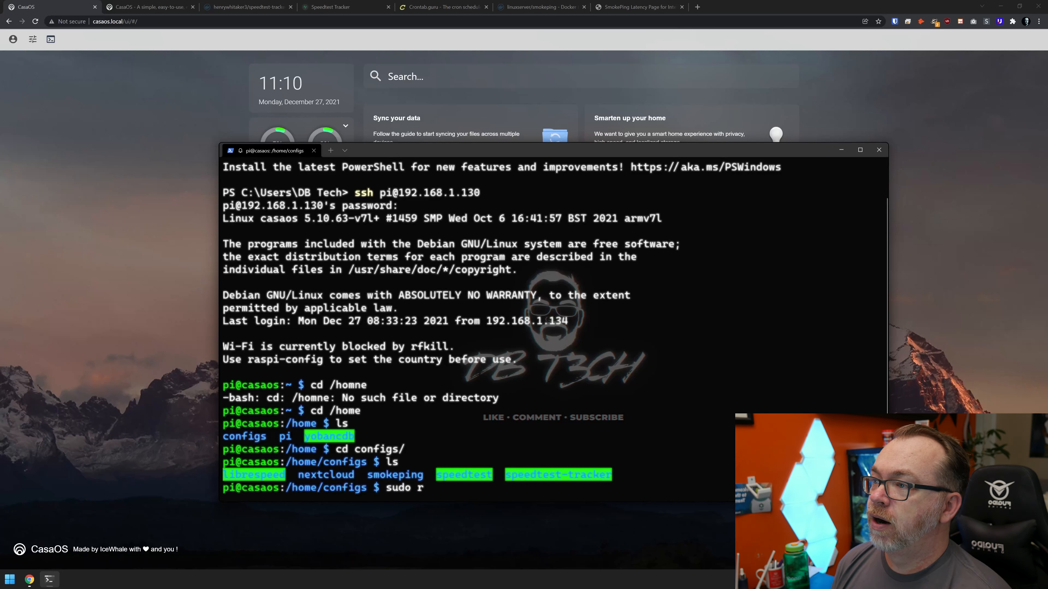
type("m -rf")
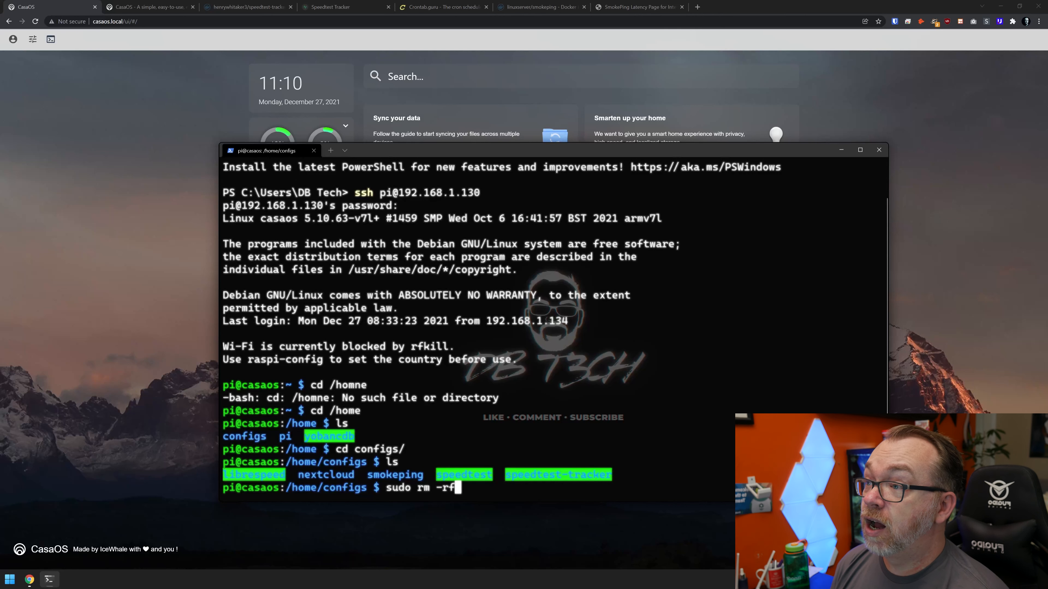
type(" speedtest-")
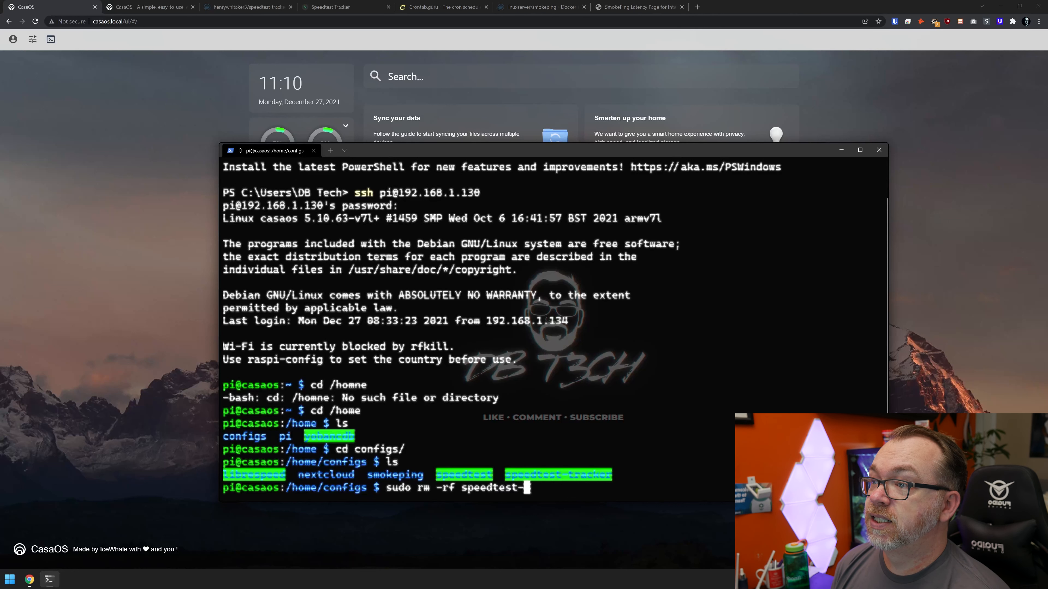
key("Tab")
key("Return")
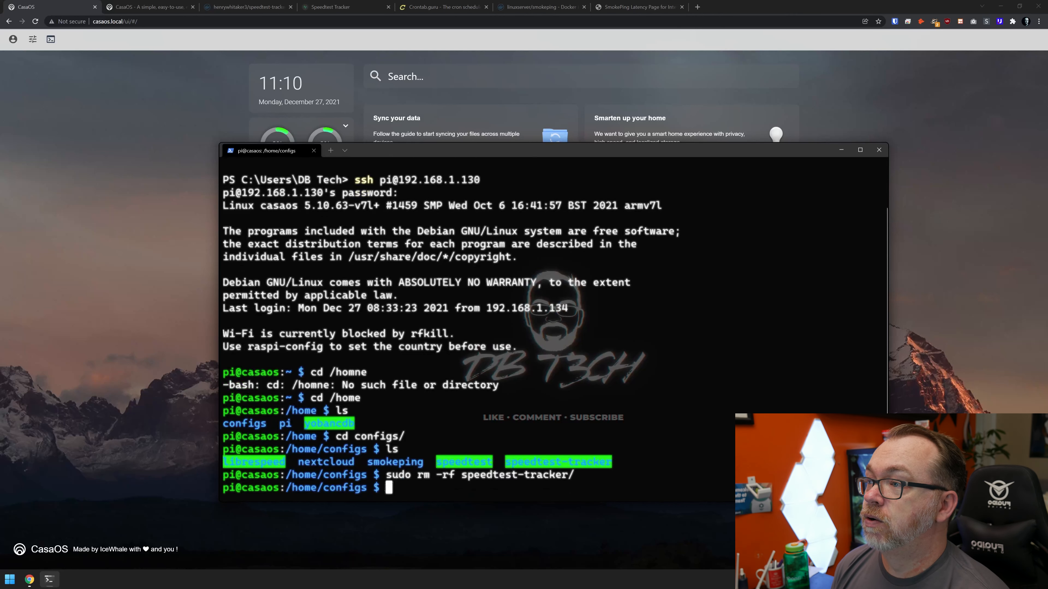
type("ls")
key("Return")
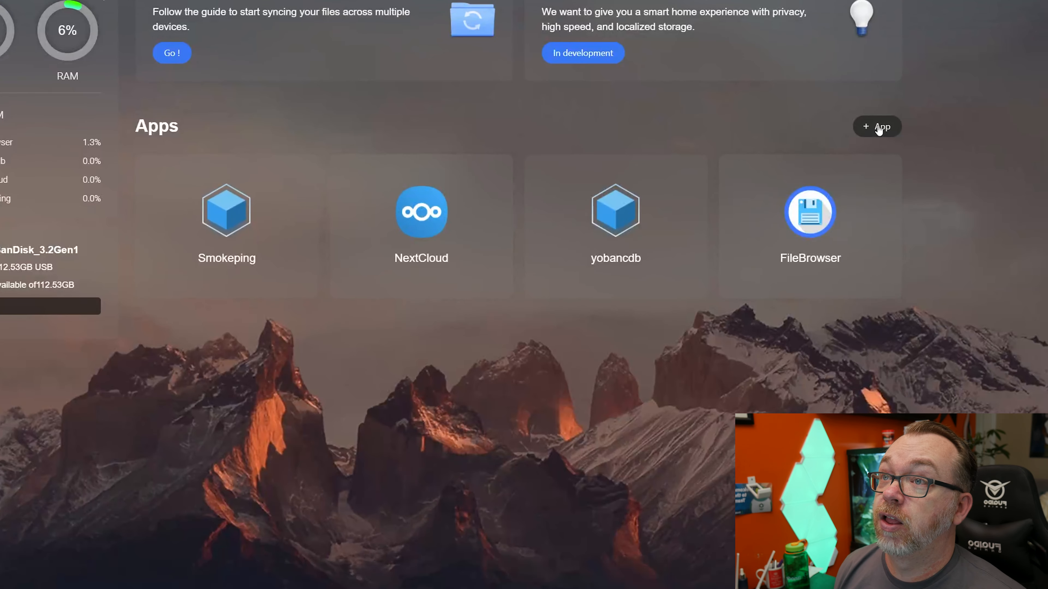
In CasaOS, start a custom app install and set the Docker image to henrywhitaker3/speedtest-tracker:dev-arm
left_click(876, 128)
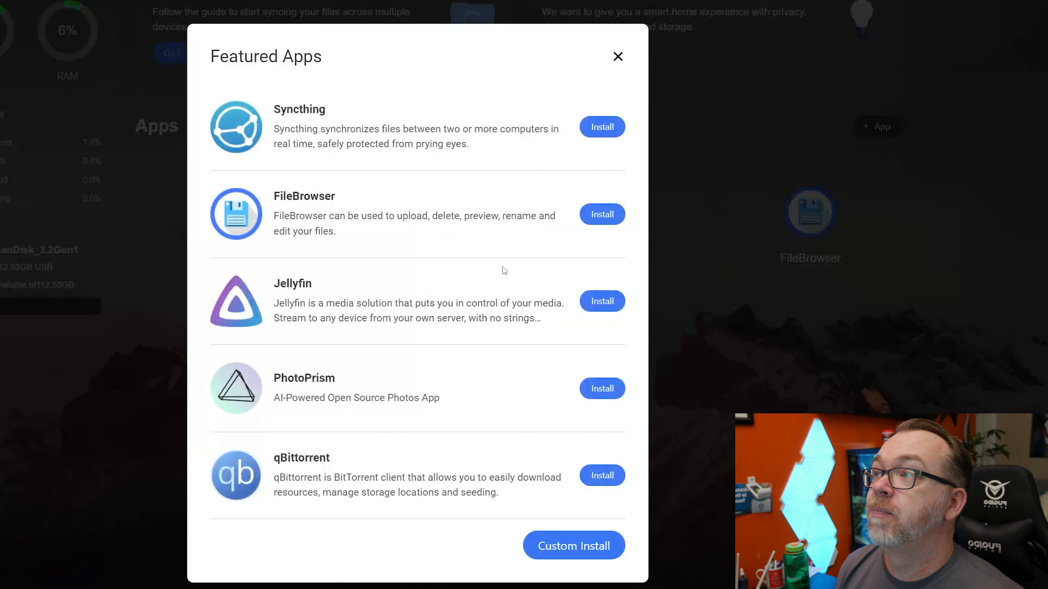
left_click(557, 554)
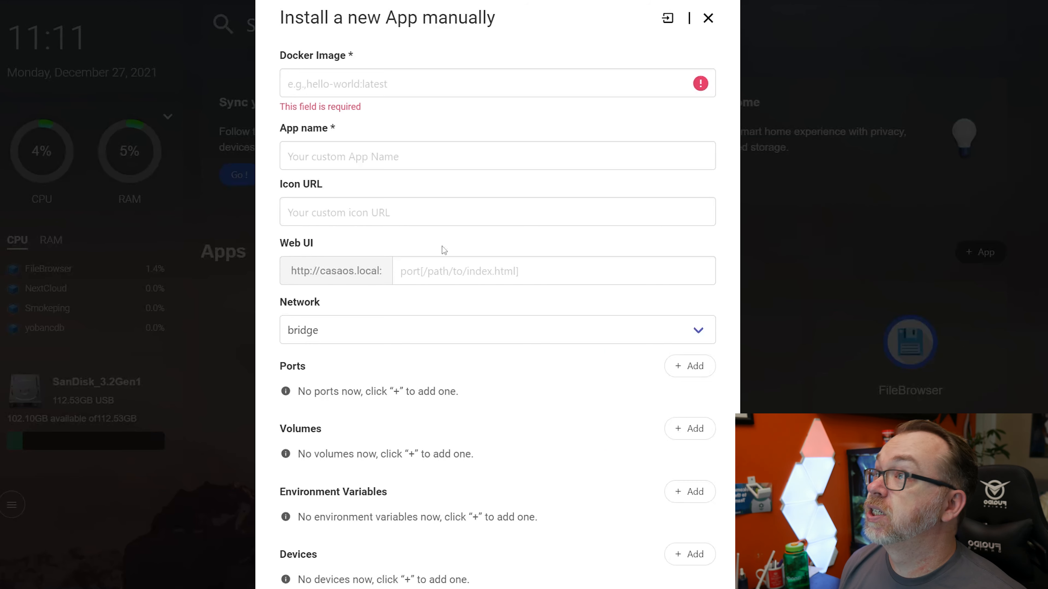
left_click(387, 83)
type("henrywhitaker3/speedtest-tracker:dev-arm")
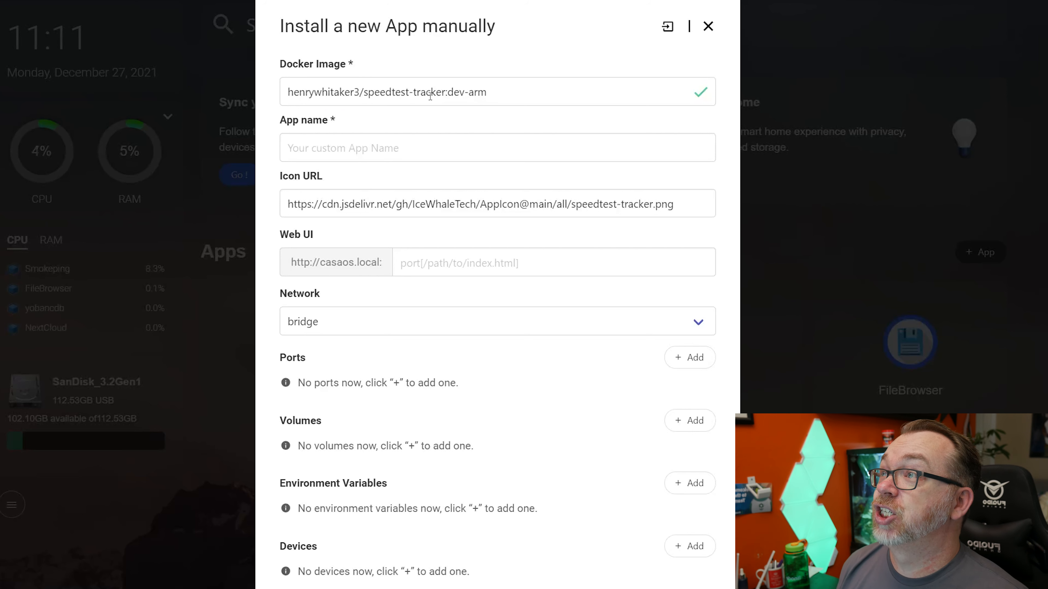
Check the dev-arm tag against the architectures listed on the image's Docker Hub tags page, then return to the Docker image entry
left_click_drag(448, 92, 507, 92)
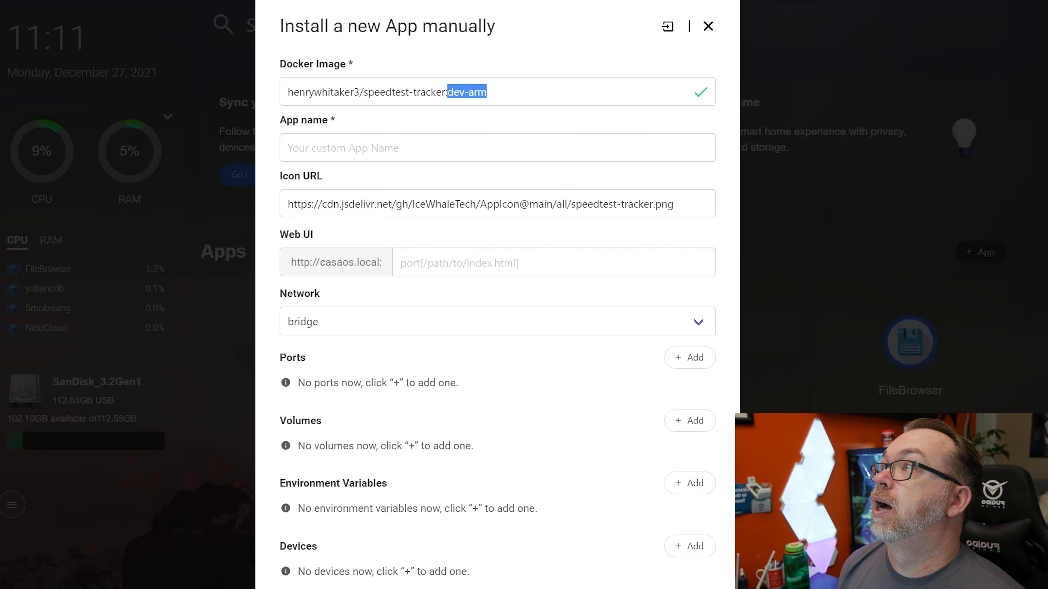
key("ctrl+Tab")
left_click(266, 144)
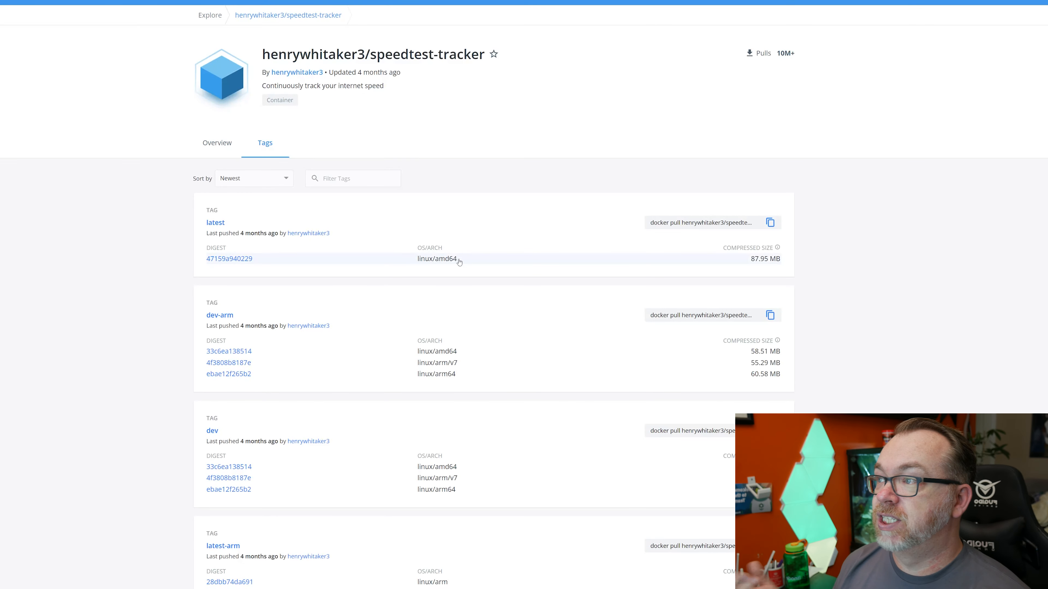
scroll(454, 347, "down", 2)
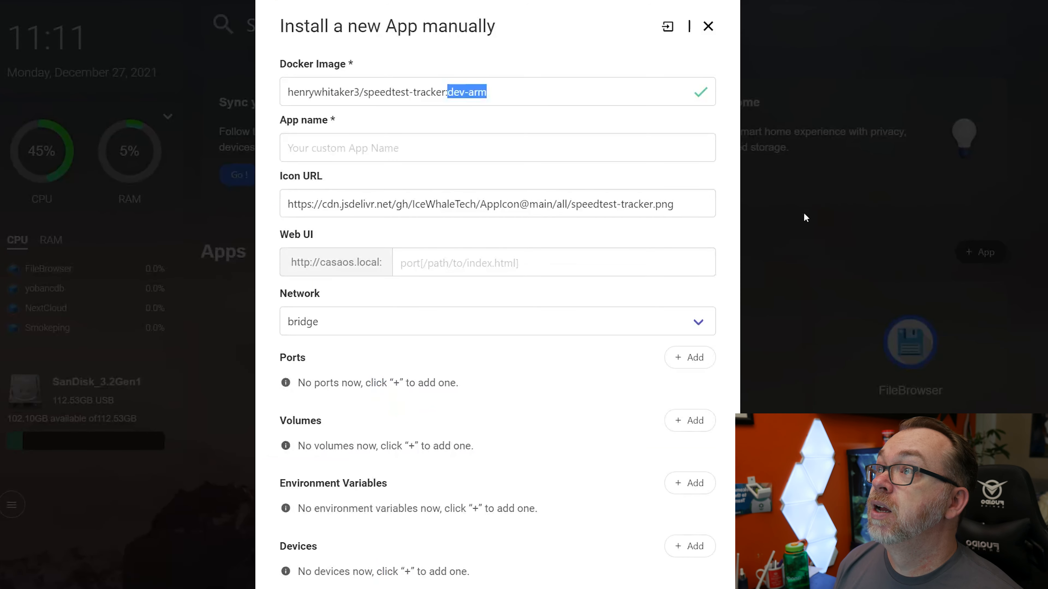
left_click(485, 85)
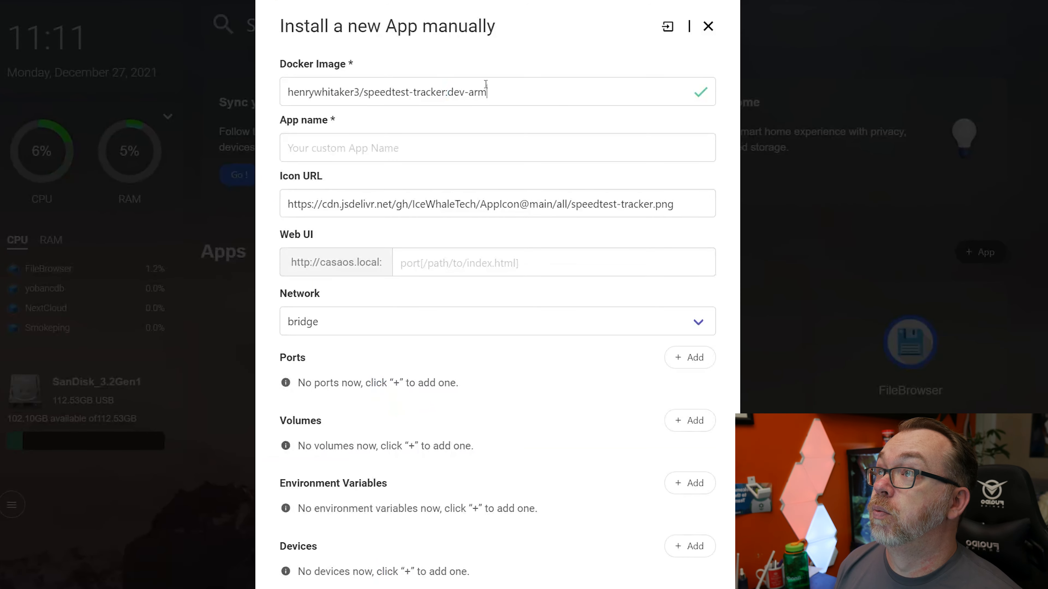
Set the app name to speedtest-tracker, reusing the word speedtest from the Docker image, and set the Web UI port to 8765
double_click(384, 92)
key("ctrl+c")
left_click(366, 141)
key("ctrl+v")
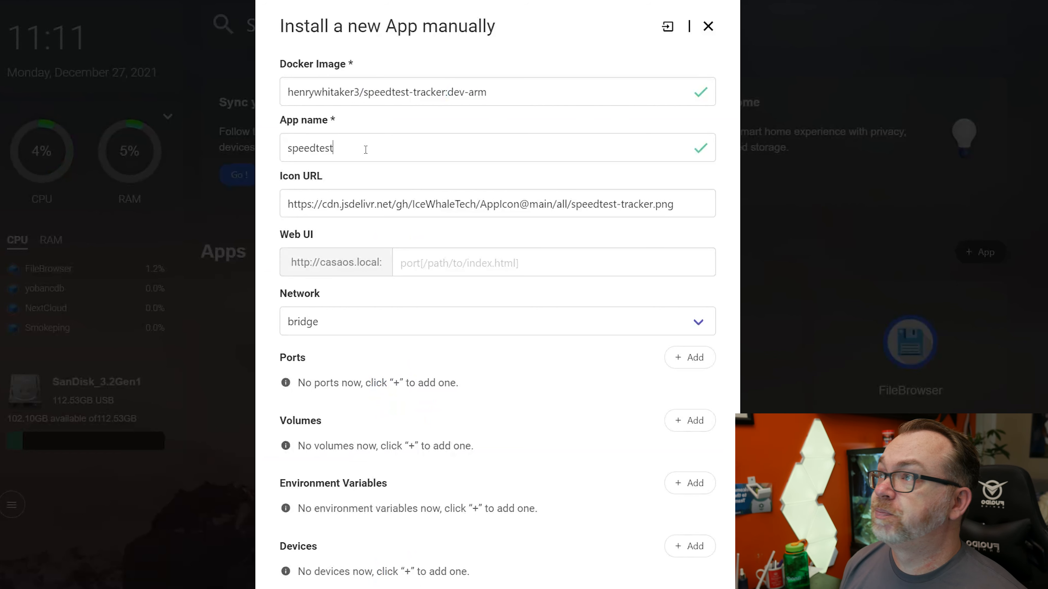
type("-tracker")
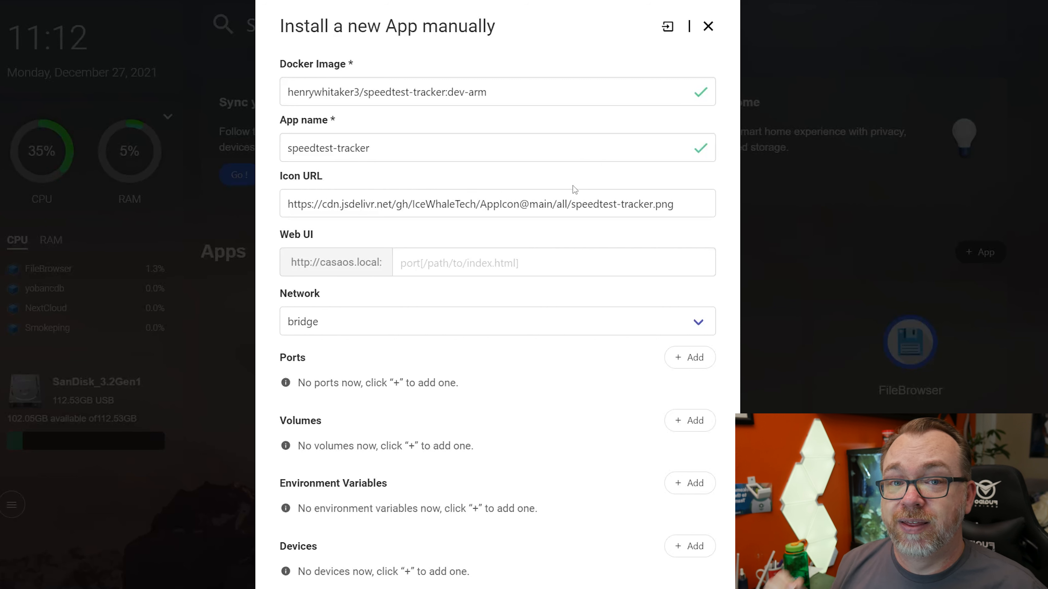
left_click(525, 259)
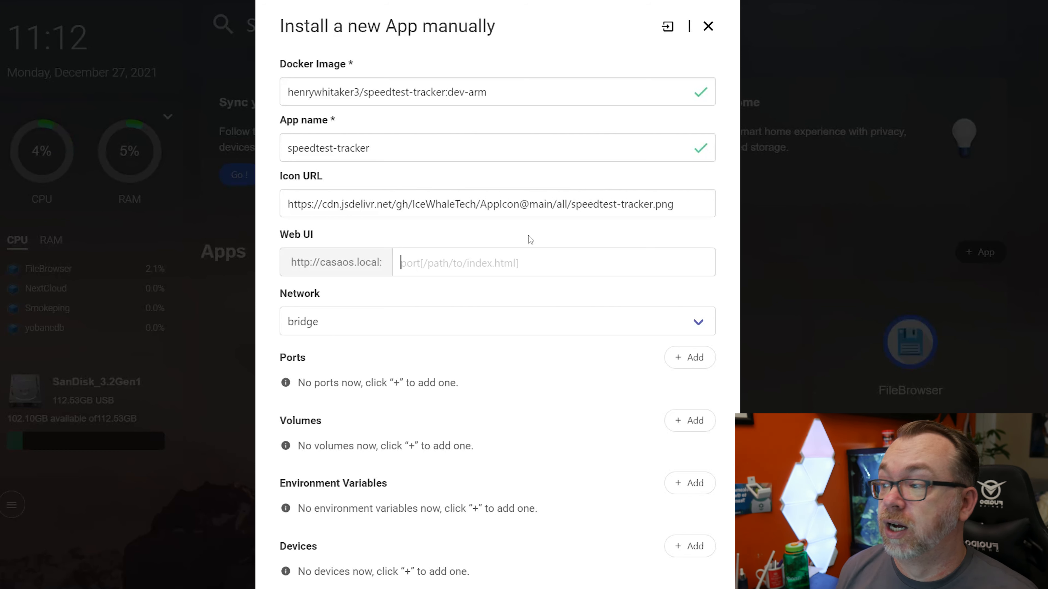
type("876")
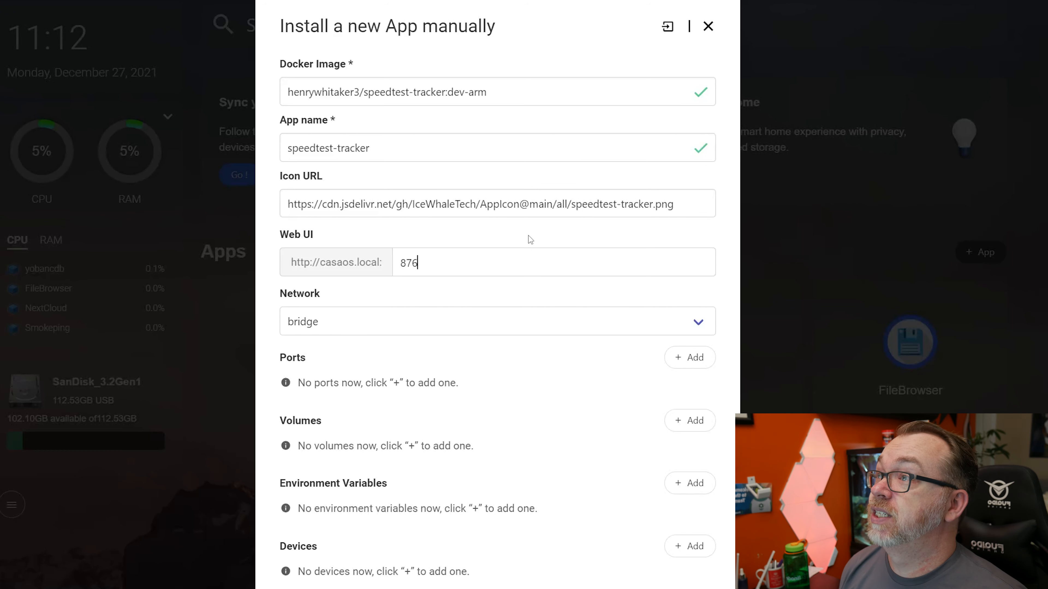
type("5")
Check the ports in the Docker Hub overview's compose example, then add a port mapping from host 8765 to container 80 in CasaOS
left_click(173, 1)
scroll(182, 408, "up", 2)
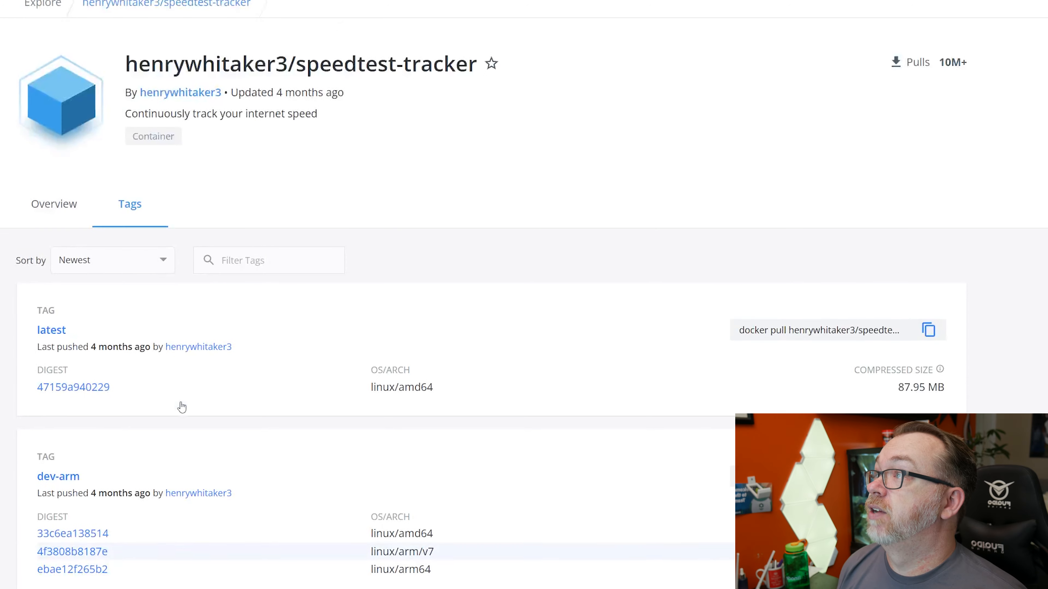
left_click(54, 205)
scroll(166, 463, "down", 15)
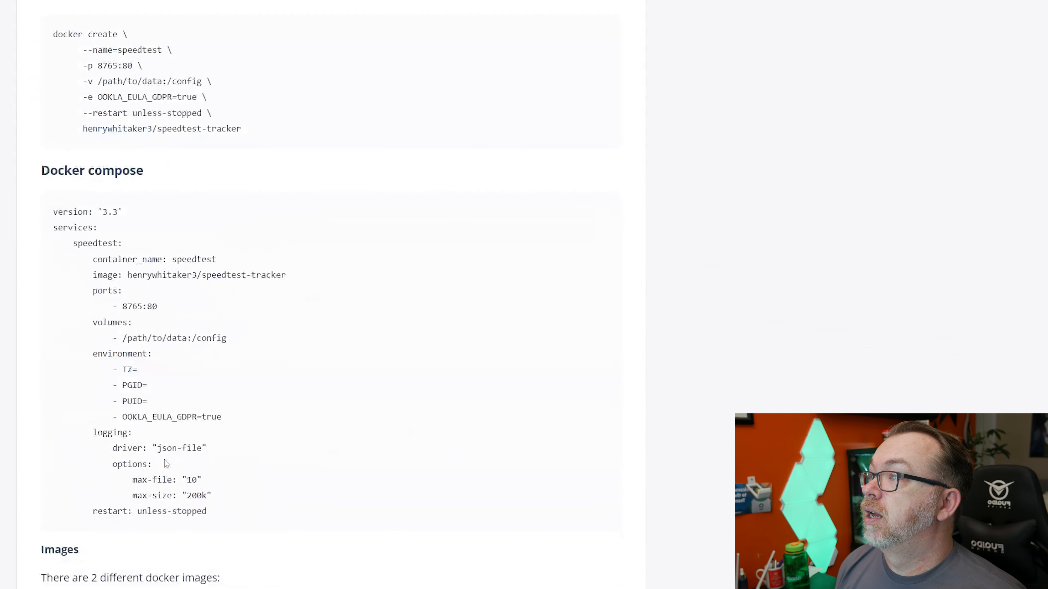
left_click_drag(125, 309, 185, 314)
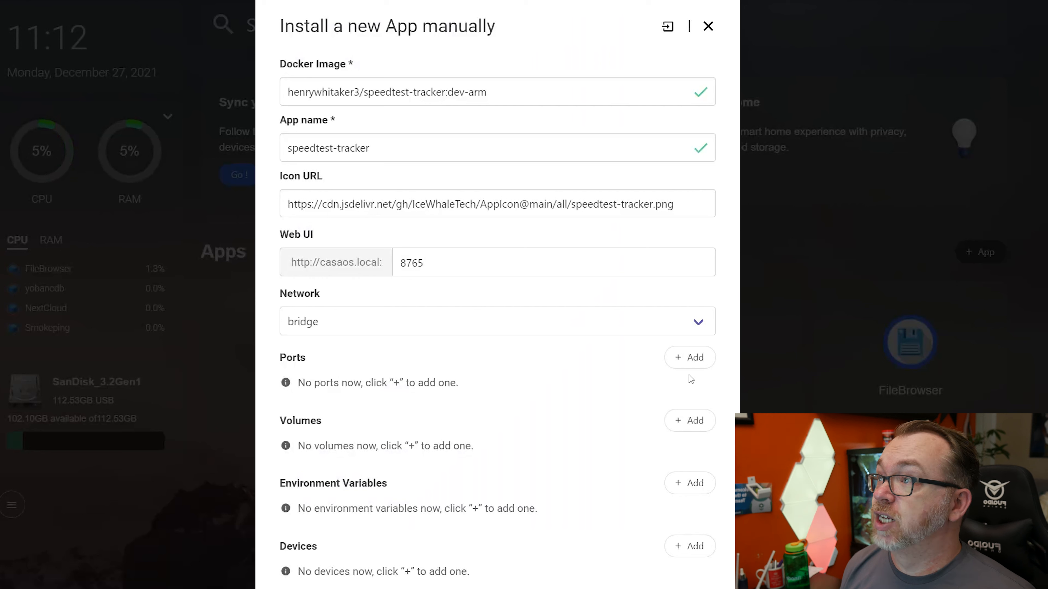
left_click(698, 359)
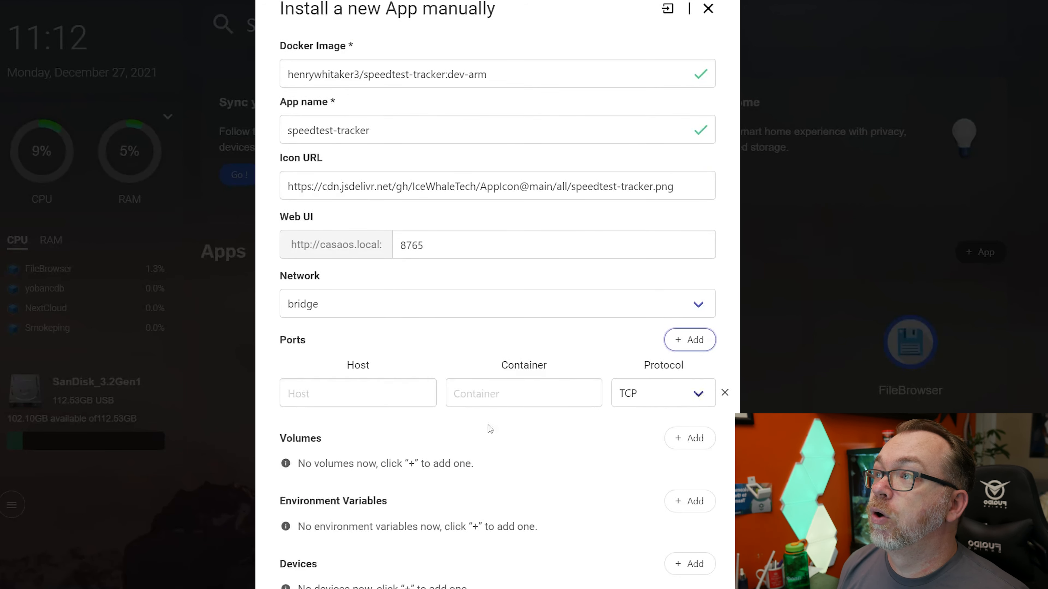
type("8765")
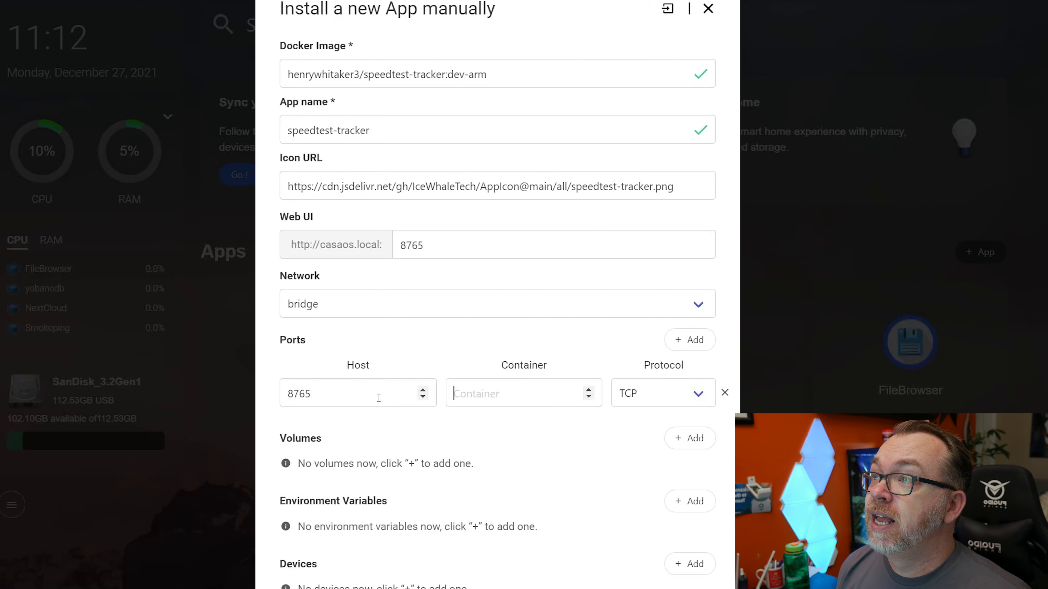
key("Tab")
type("80")
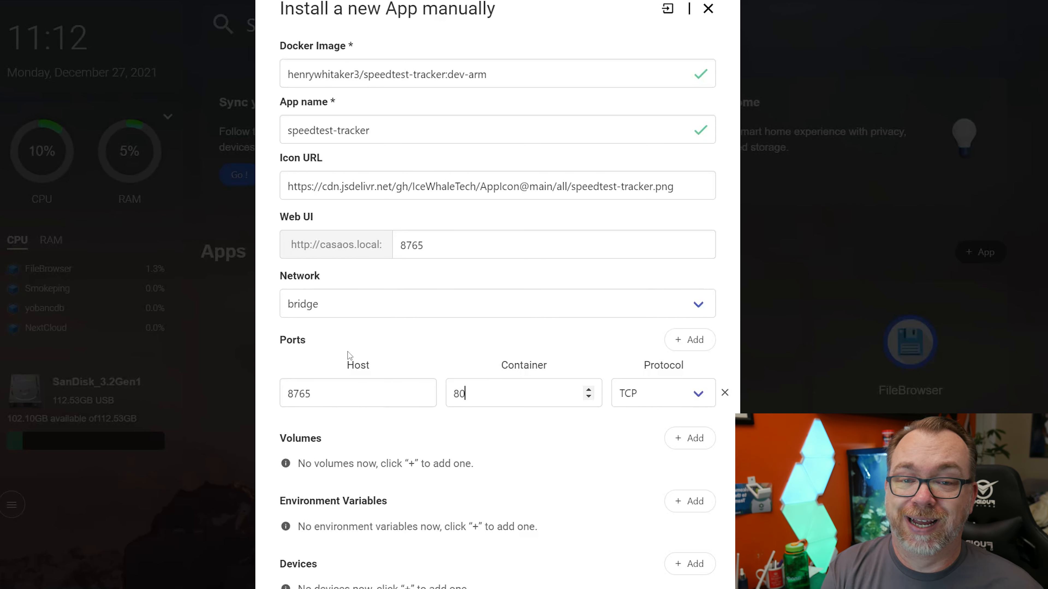
Add a volume and set its host path to /home/configs/speedtest-tracker
left_click(690, 438)
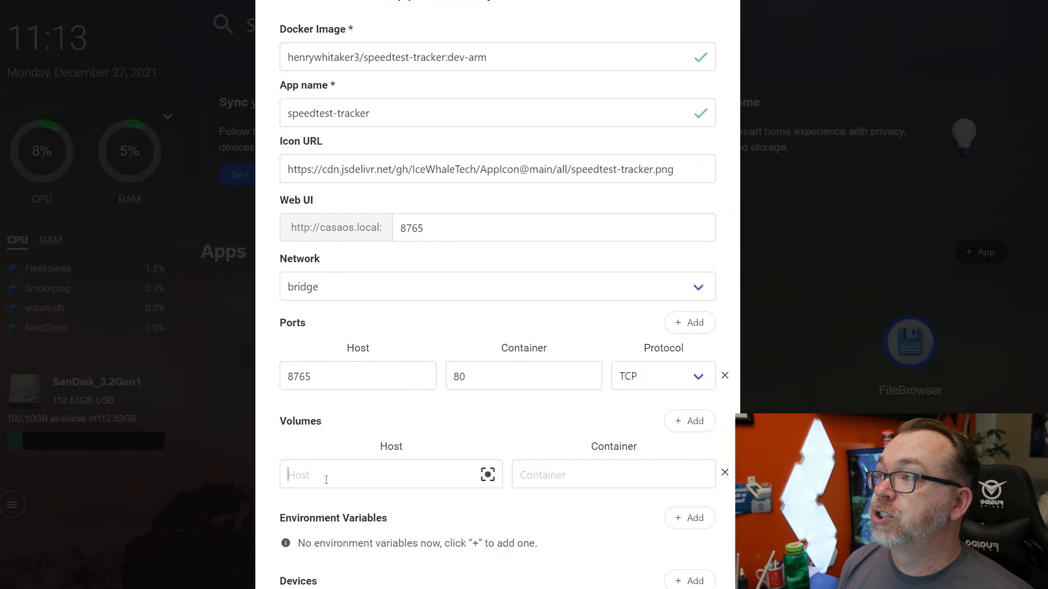
type("/home")
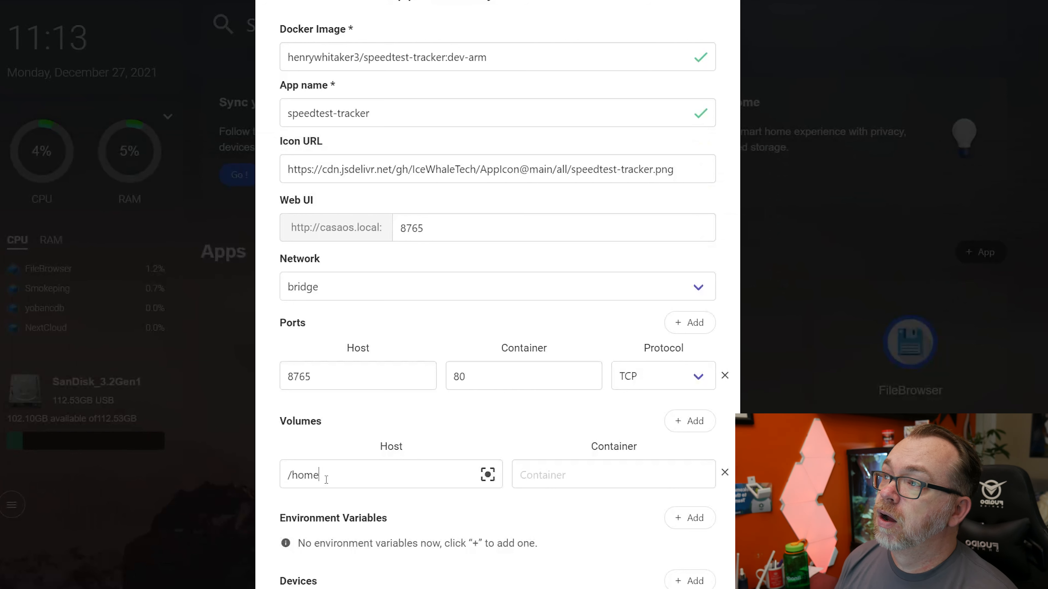
type("/configs/")
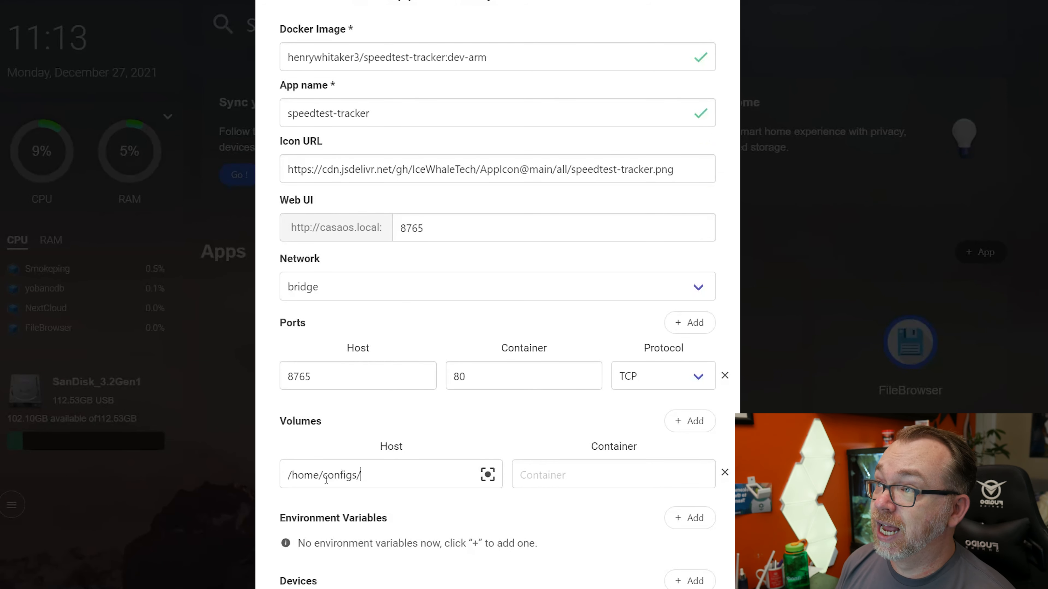
type("speedt")
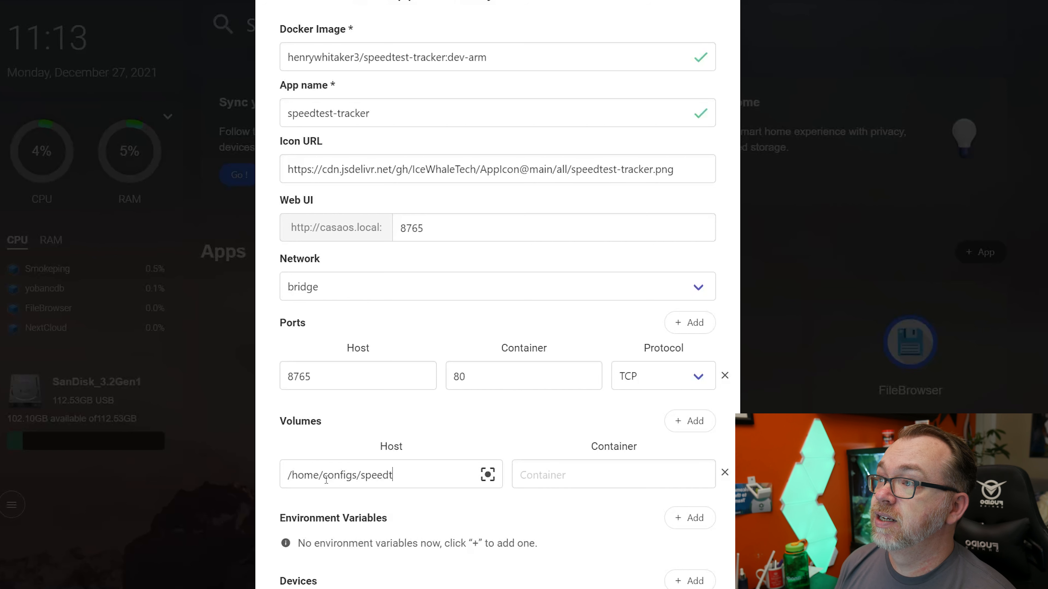
type("est-tgra")
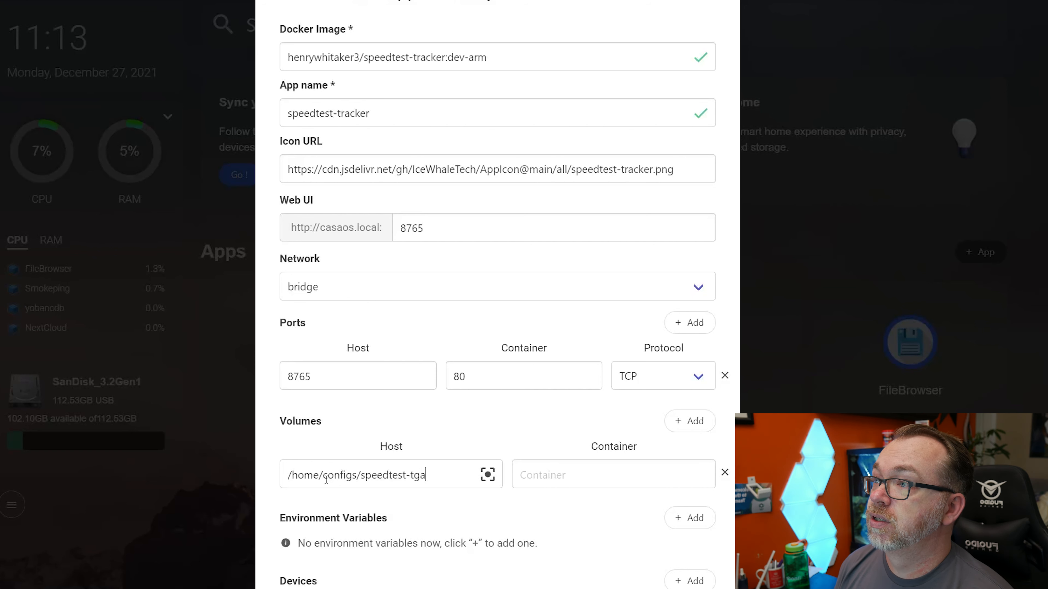
key("BackSpace")
key("BackSpace")
type("racker")
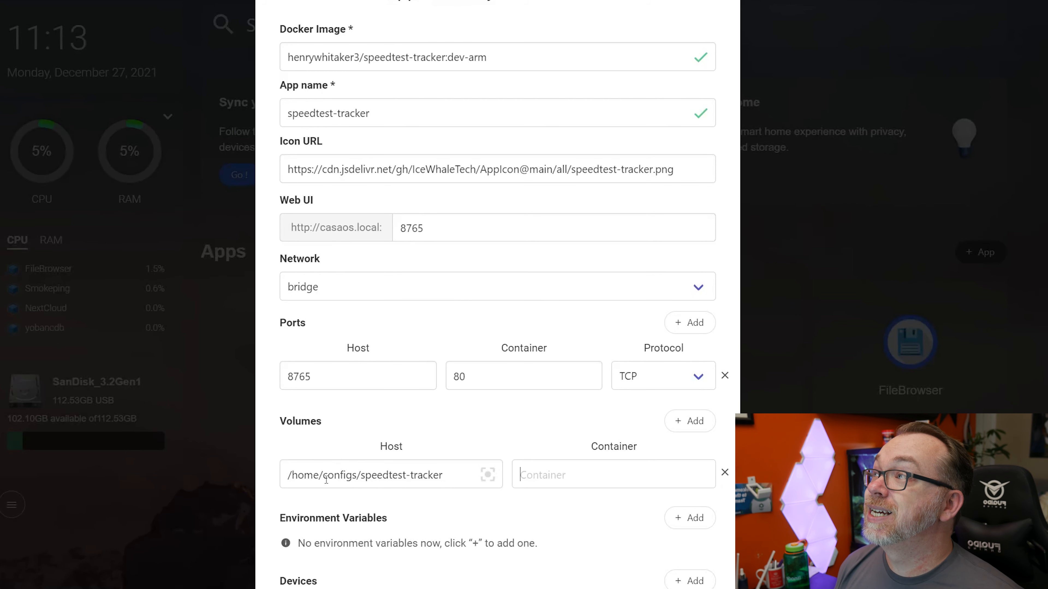
Copy /config from the volumes entry of the Docker Hub compose example into the volume's container path in CasaOS
key("ctrl+Tab")
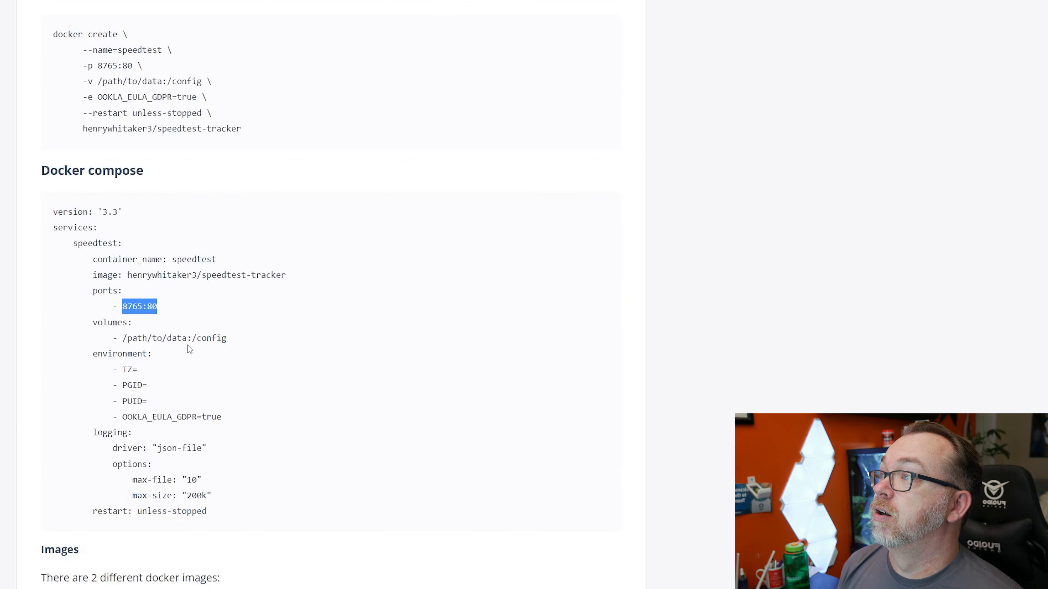
left_click_drag(192, 338, 244, 337)
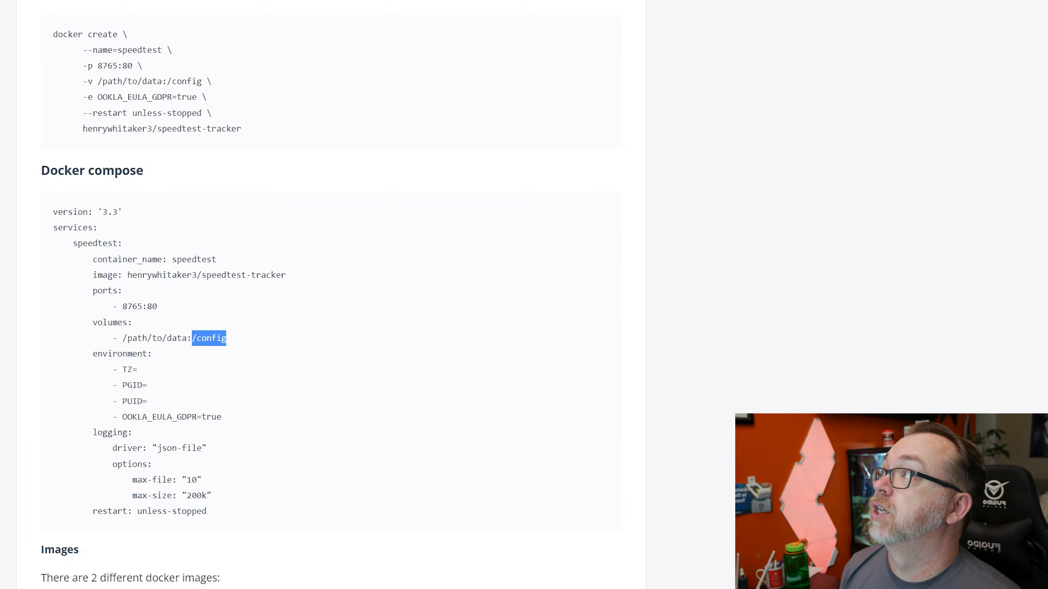
key("ctrl+c")
key("ctrl+Tab")
key("ctrl+v")
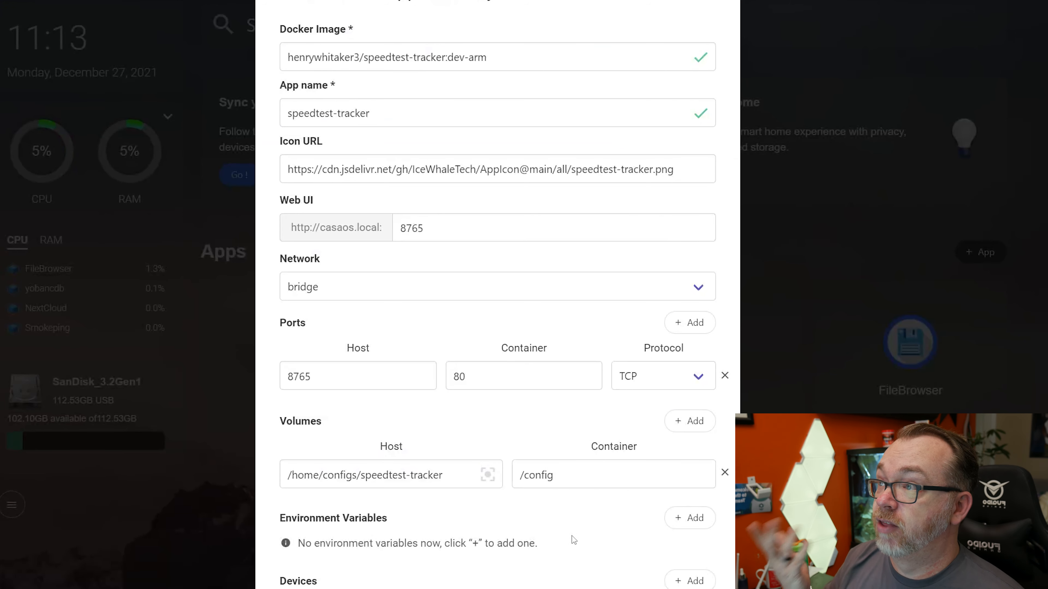
Add an environment variable with the key TZ and the value America/Denver
scroll(572, 539, "down", 8)
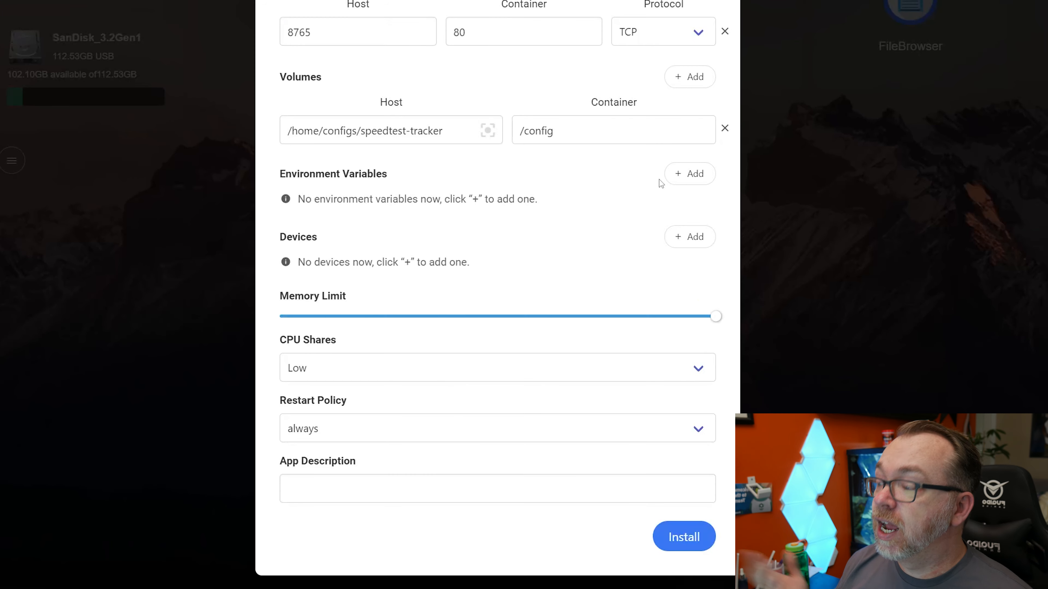
left_click(676, 174)
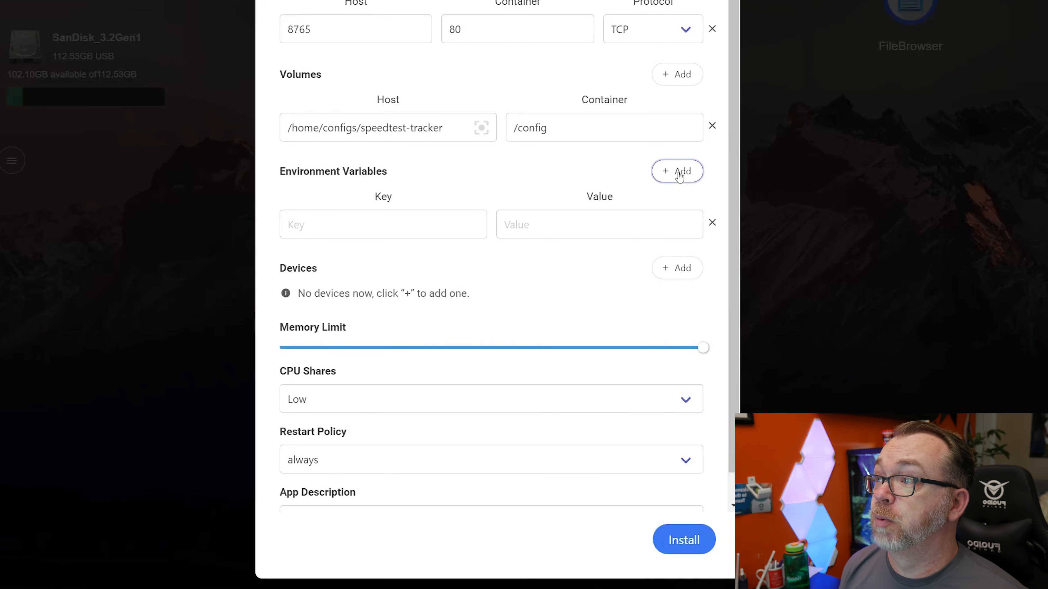
type("RT")
key("BackSpace")
key("BackSpace")
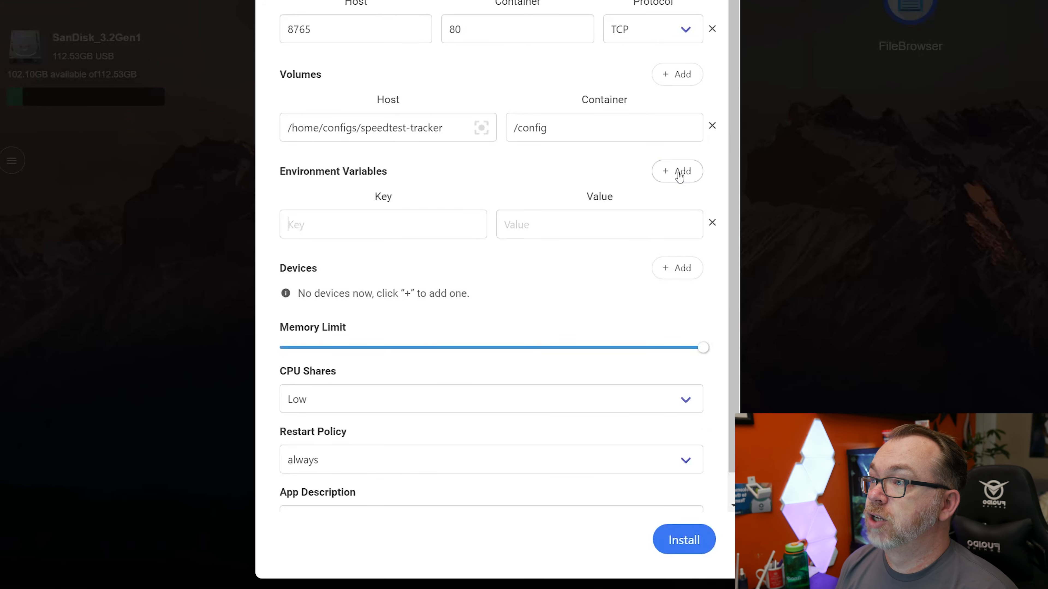
type("TZAmeri")
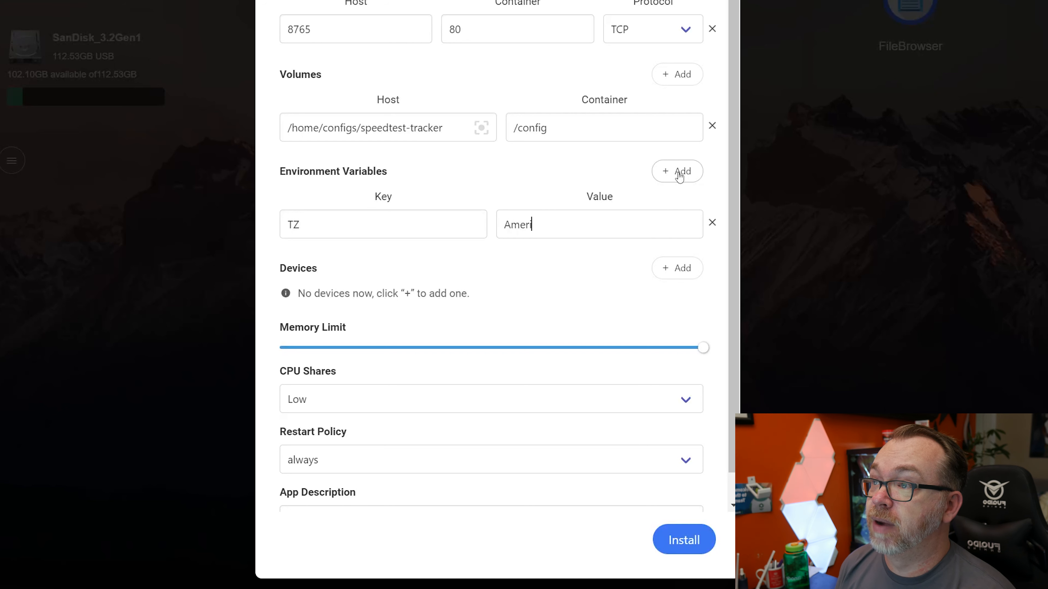
type("ca/Denver")
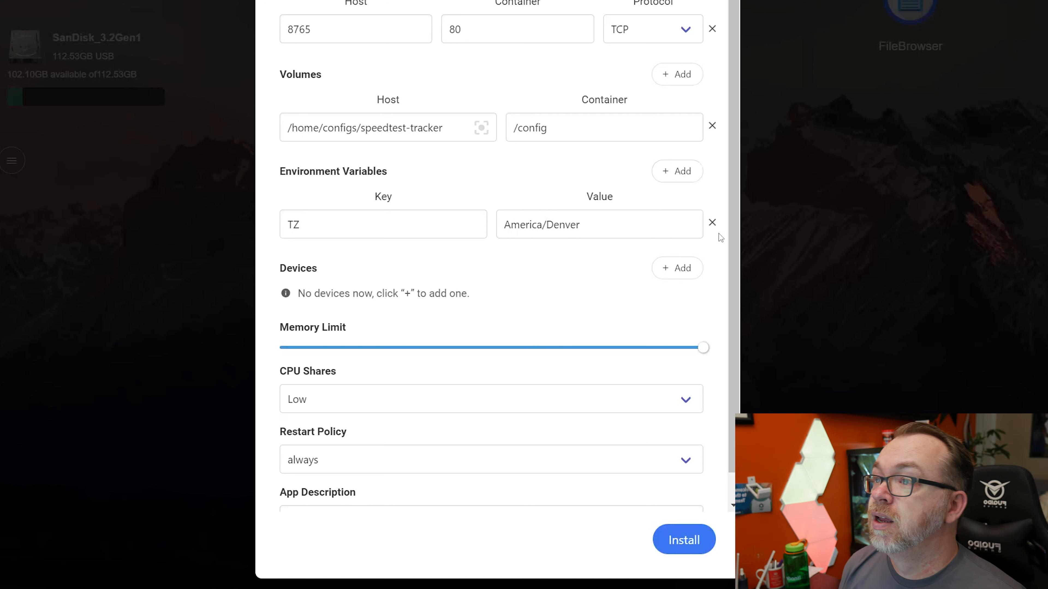
left_click(697, 275)
left_click(697, 275)
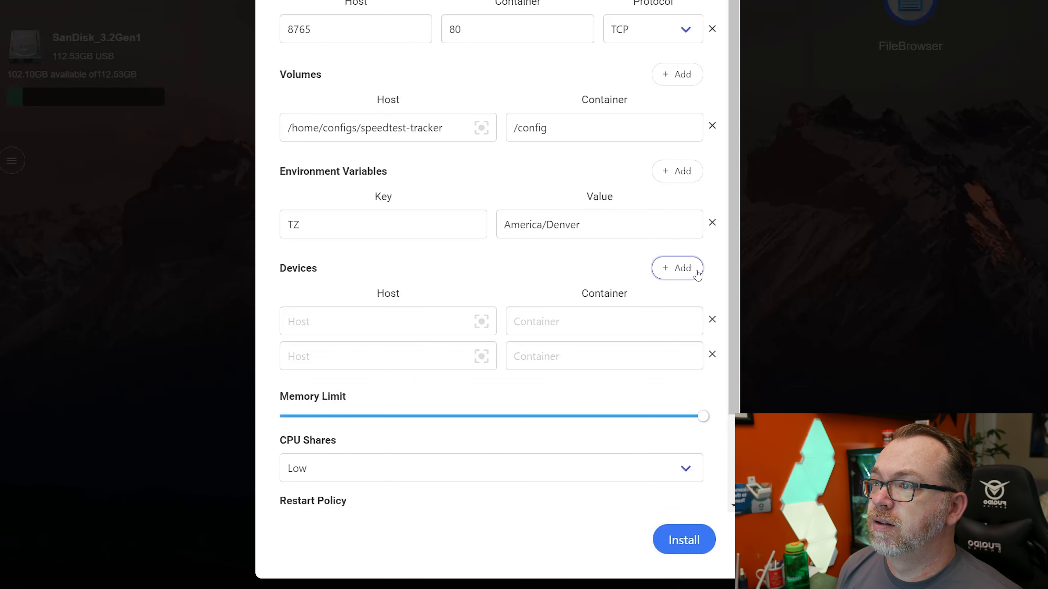
left_click(713, 319)
left_click(713, 320)
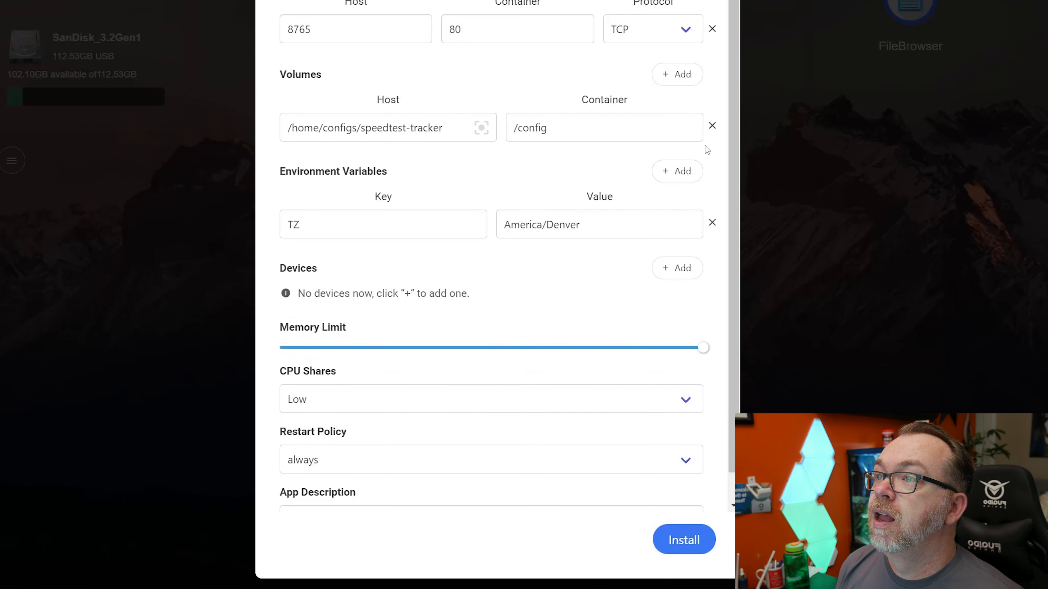
Add two more environment variable rows and enter PGID as the key of the first new one
left_click(686, 182)
left_click(686, 183)
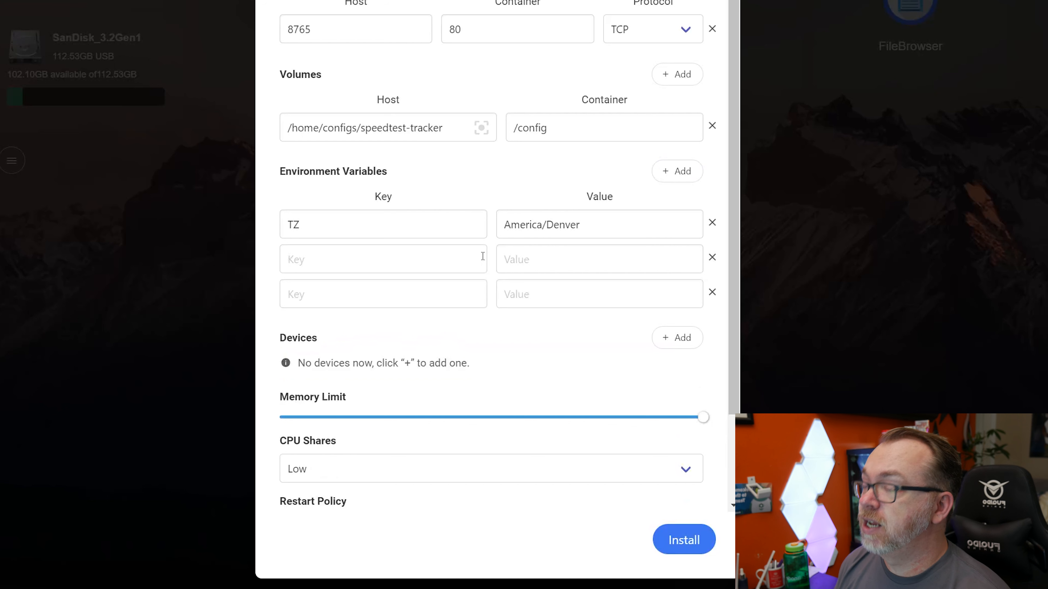
key("Tab")
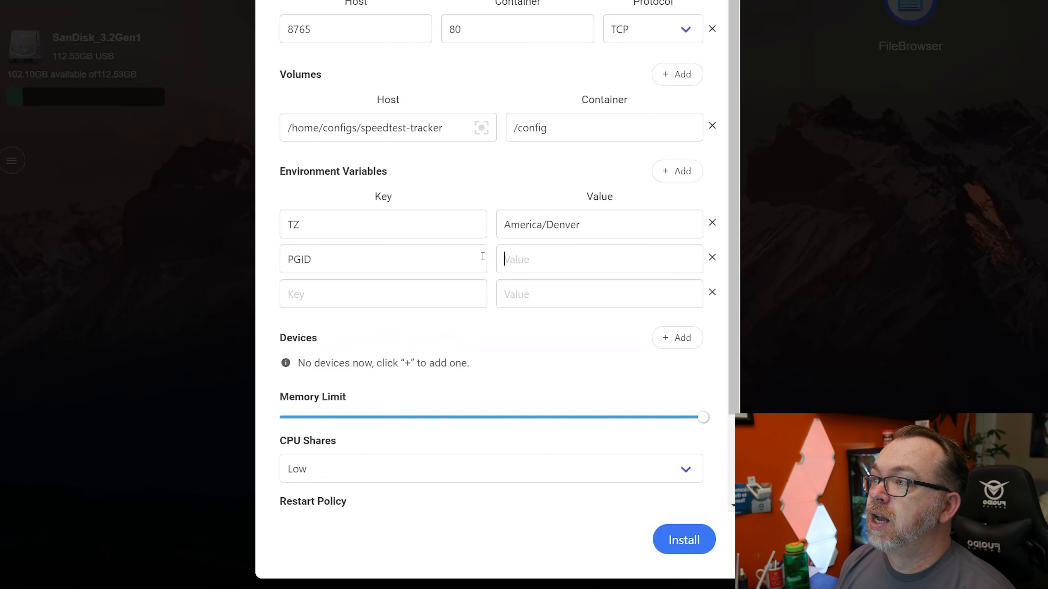
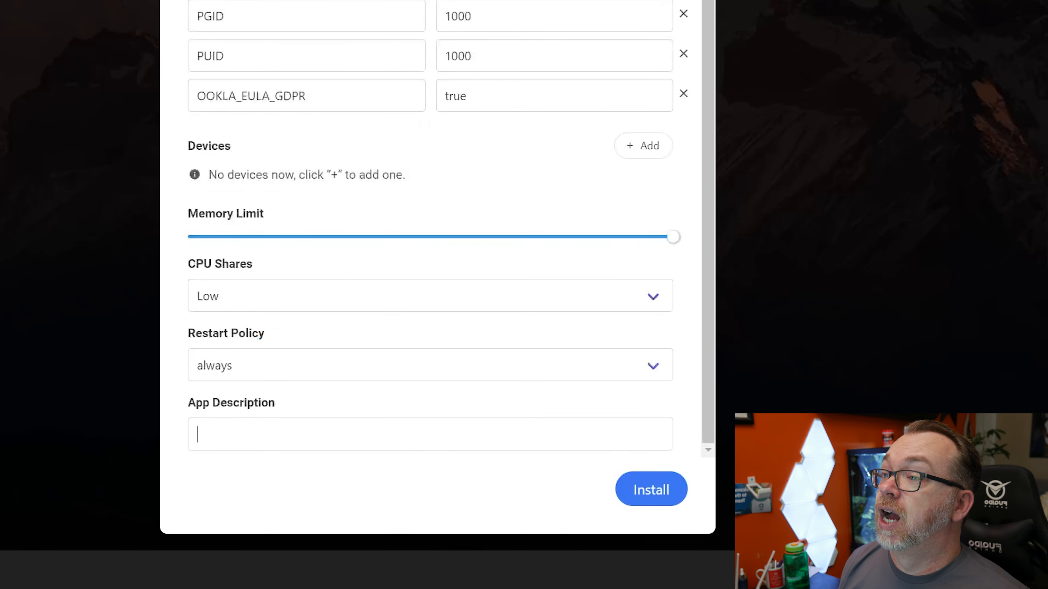
Install the configured speedtest-tracker app and open its web interface from the dashboard
left_click(636, 490)
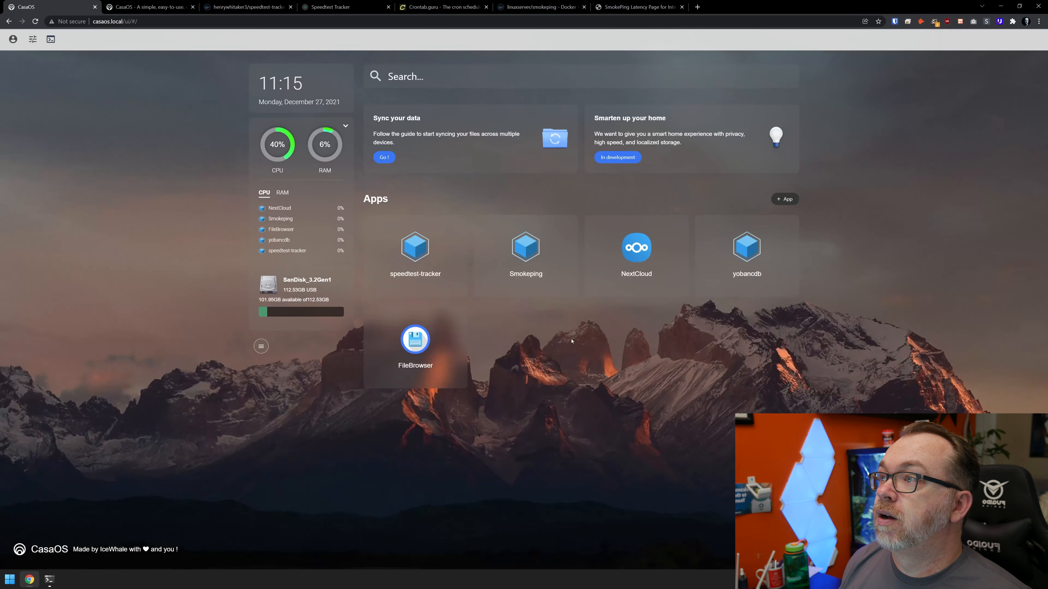
mouse_move(427, 228)
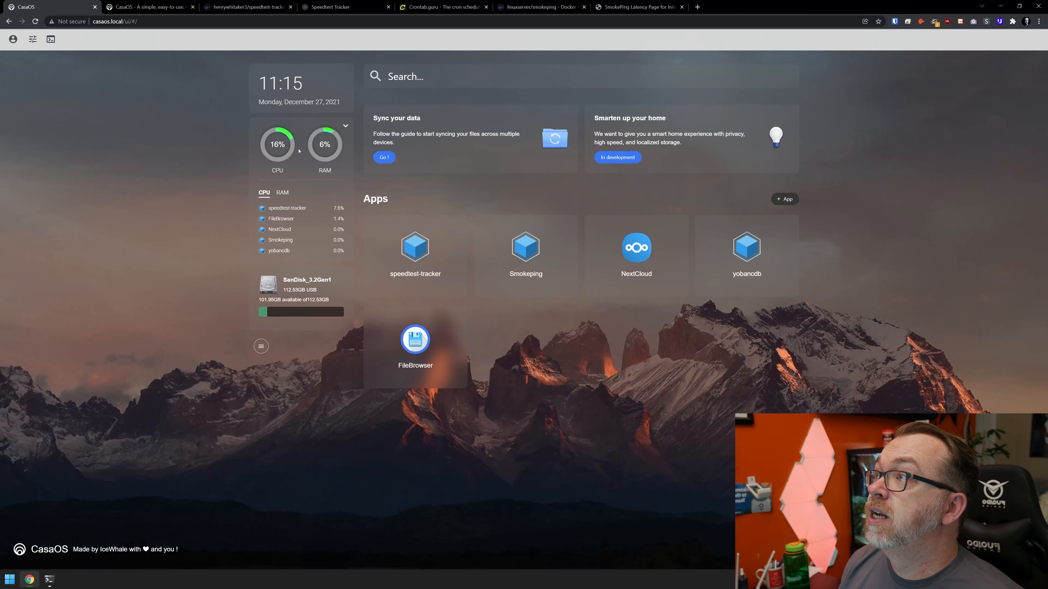
left_click(416, 253)
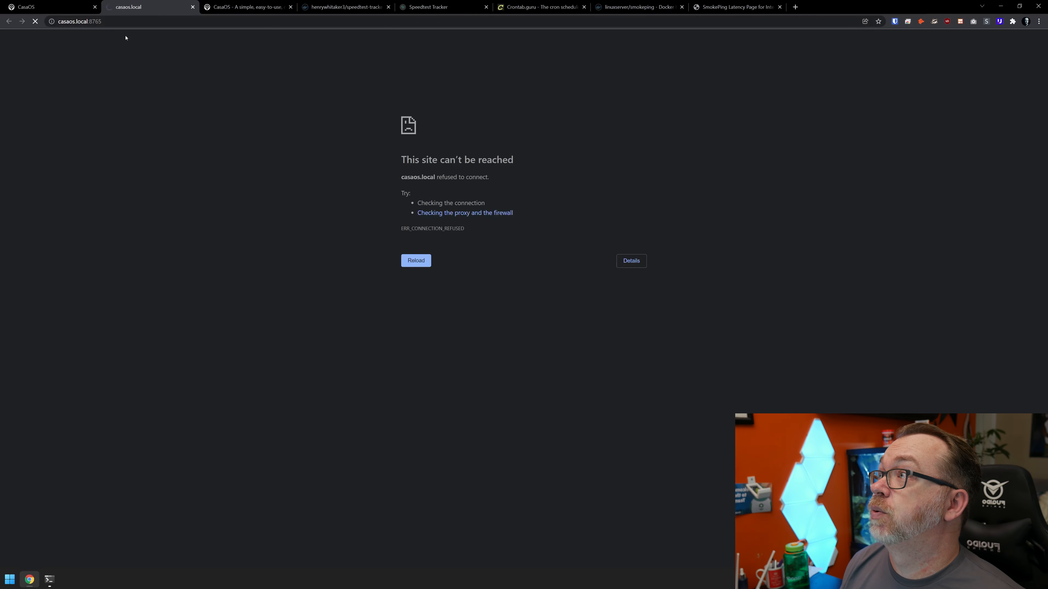
Return to the CasaOS dashboard and view the speedtest-tracker container's logs from the app's settings
left_click(71, 7)
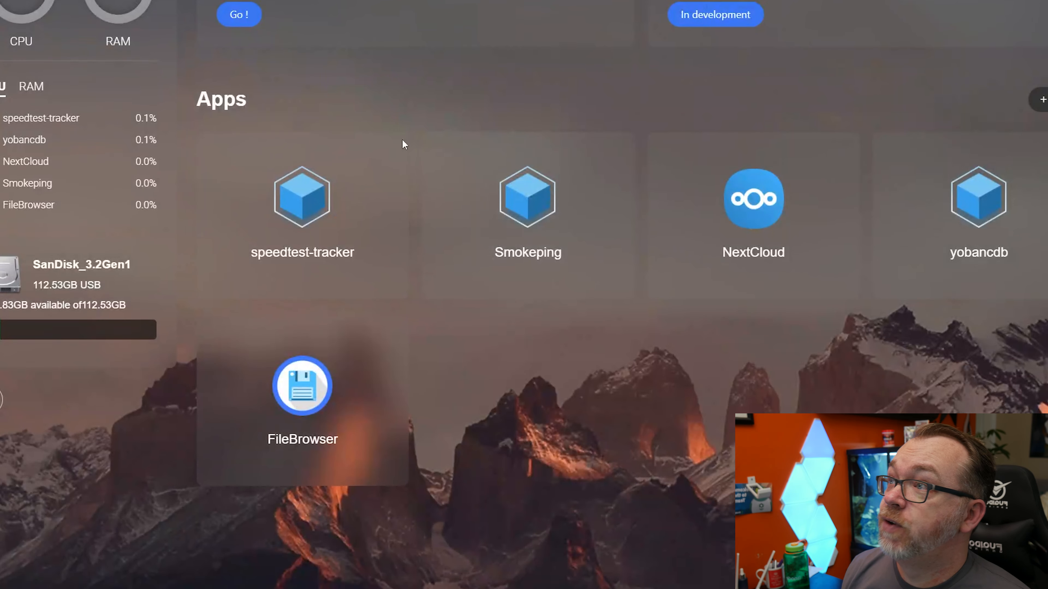
mouse_move(391, 151)
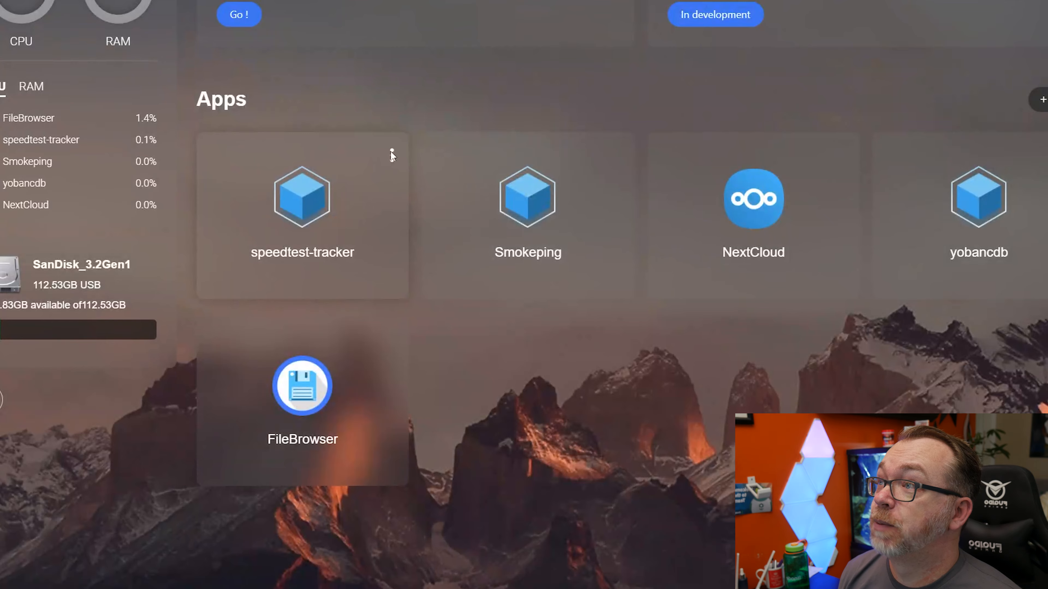
left_click(392, 154)
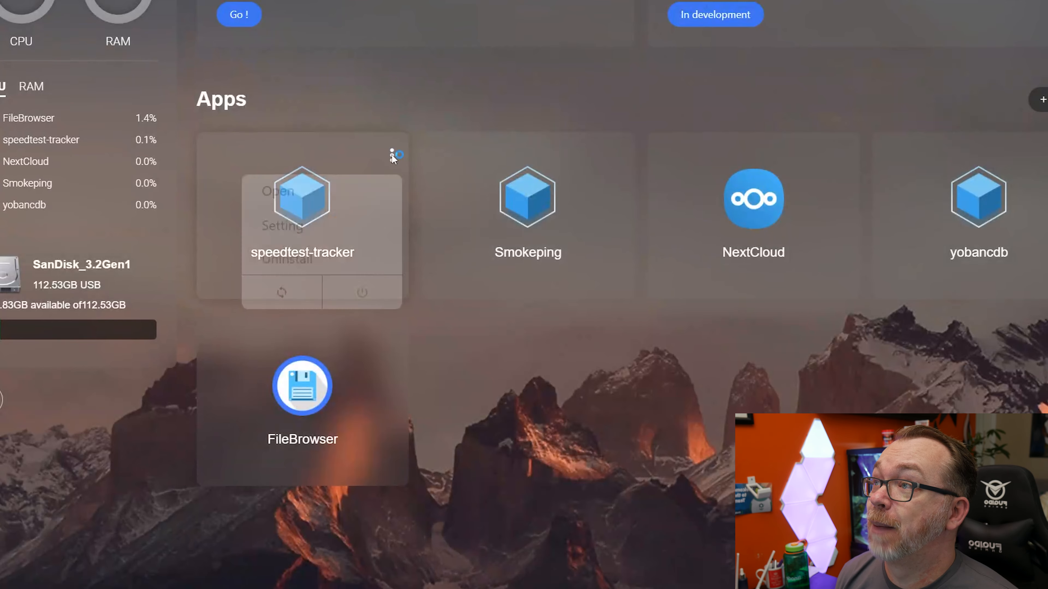
left_click(335, 209)
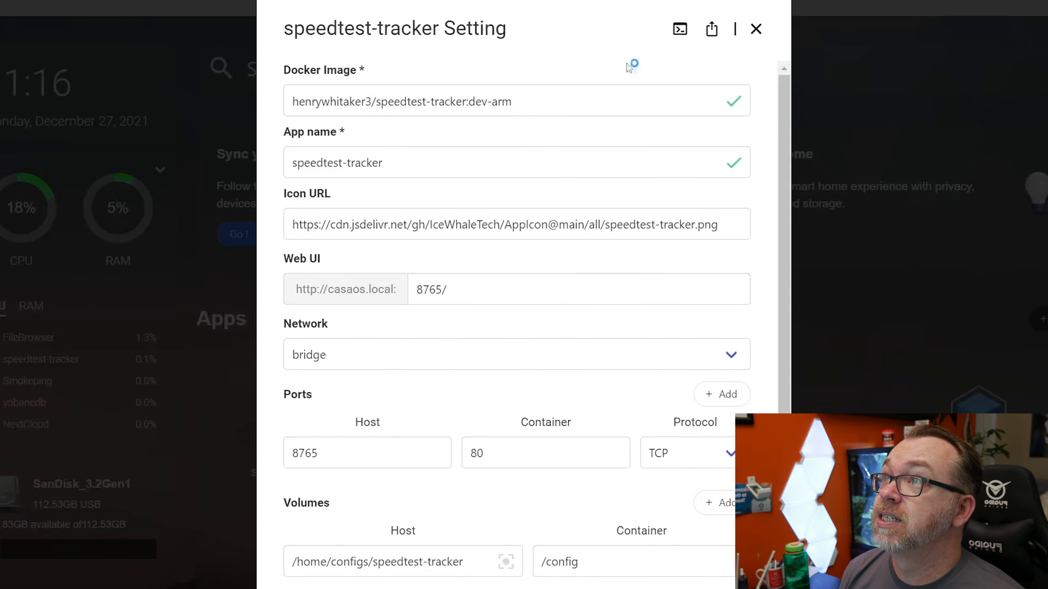
left_click(678, 55)
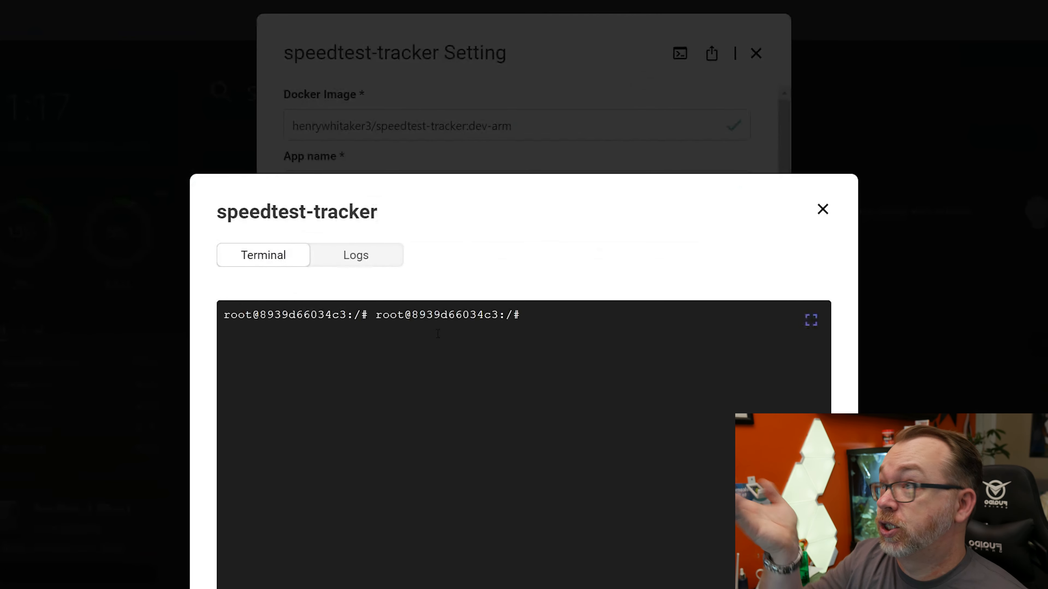
left_click(364, 268)
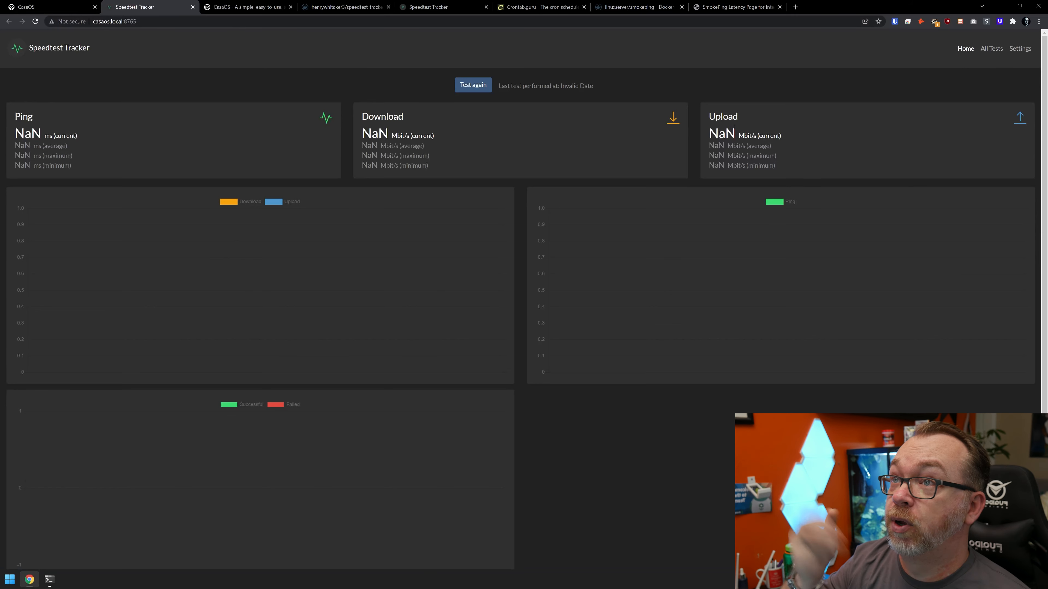
Start a new speed test from the Speedtest Tracker home page
double_click(721, 132)
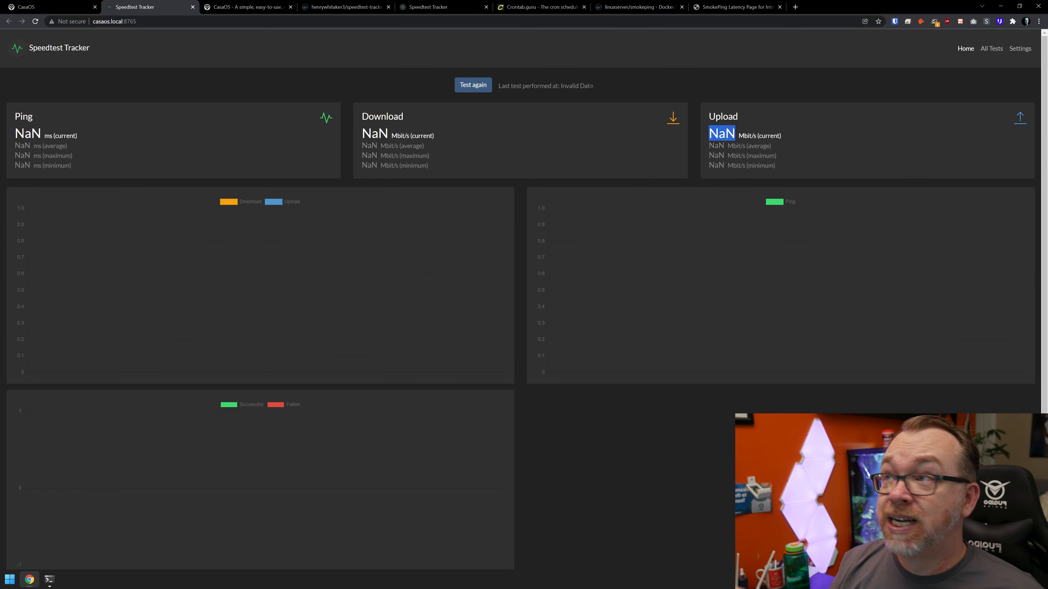
left_click(472, 86)
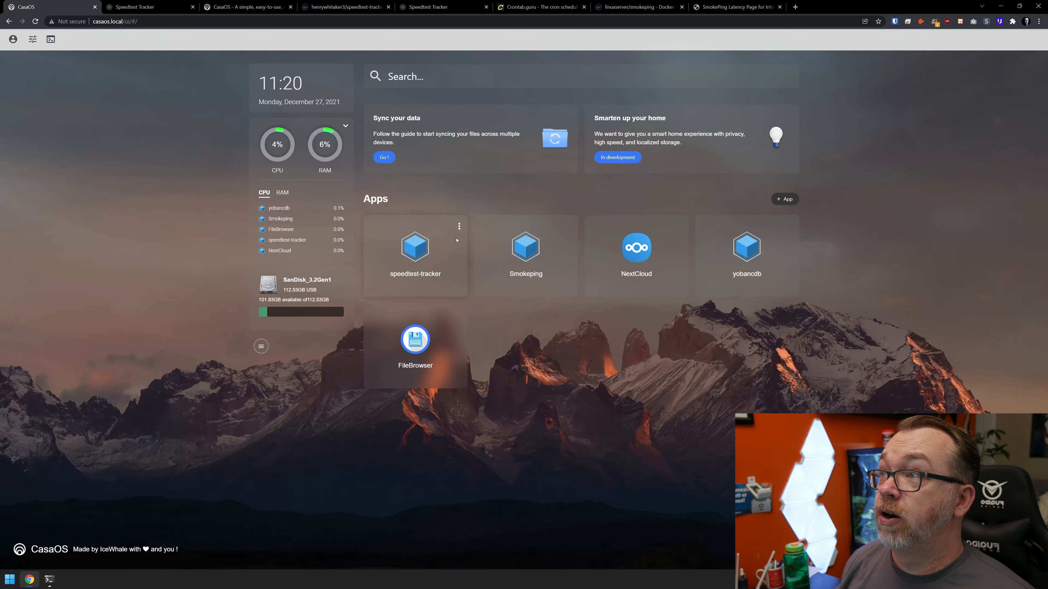
Open the speedtest-tracker app's settings in CasaOS and export its configuration as a JSON file
left_click(458, 227)
left_click(429, 255)
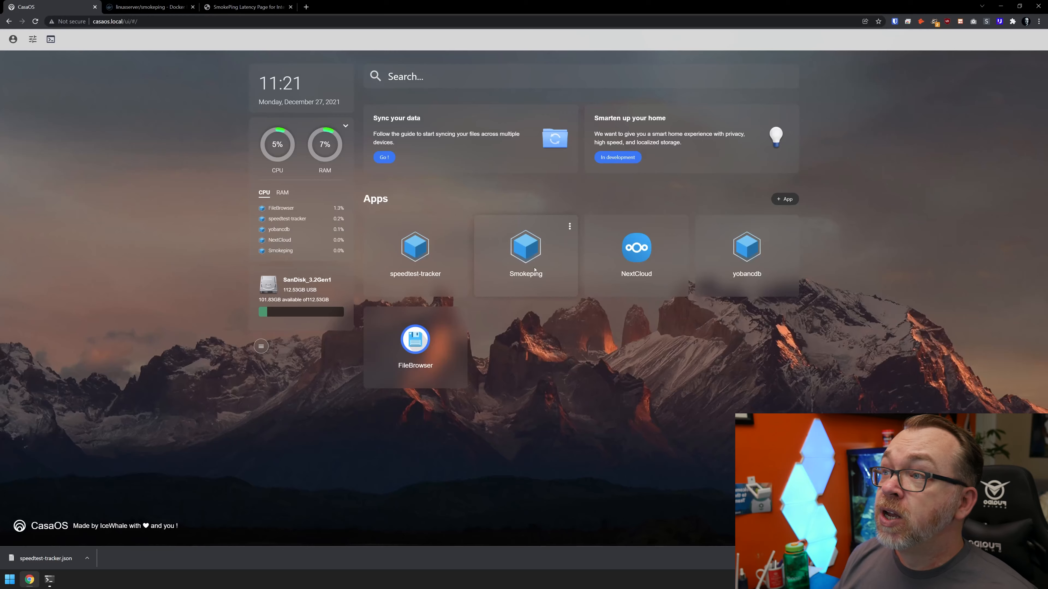
Open Smokeping and review the latency graphs under Charts, Internet Sites (Google, linuxserver.io), Europe and North America (MIT)
left_click(532, 250)
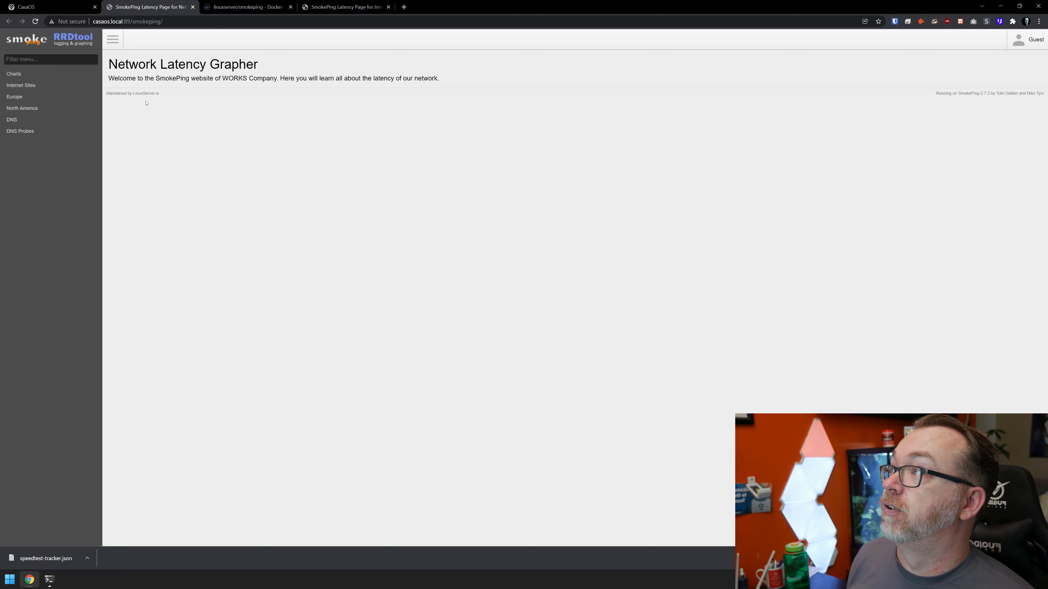
left_click(56, 73)
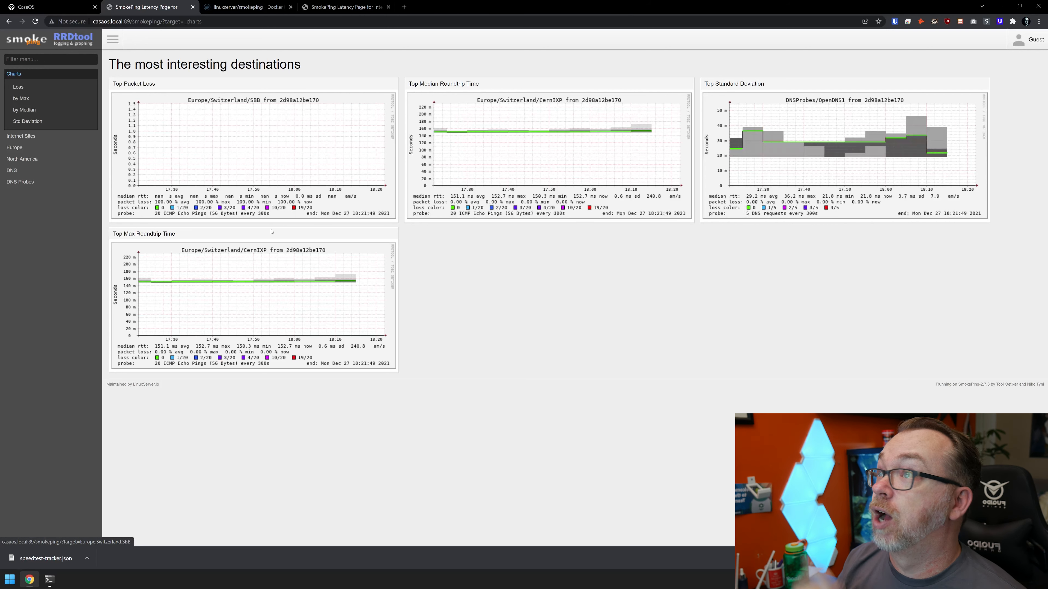
left_click(20, 136)
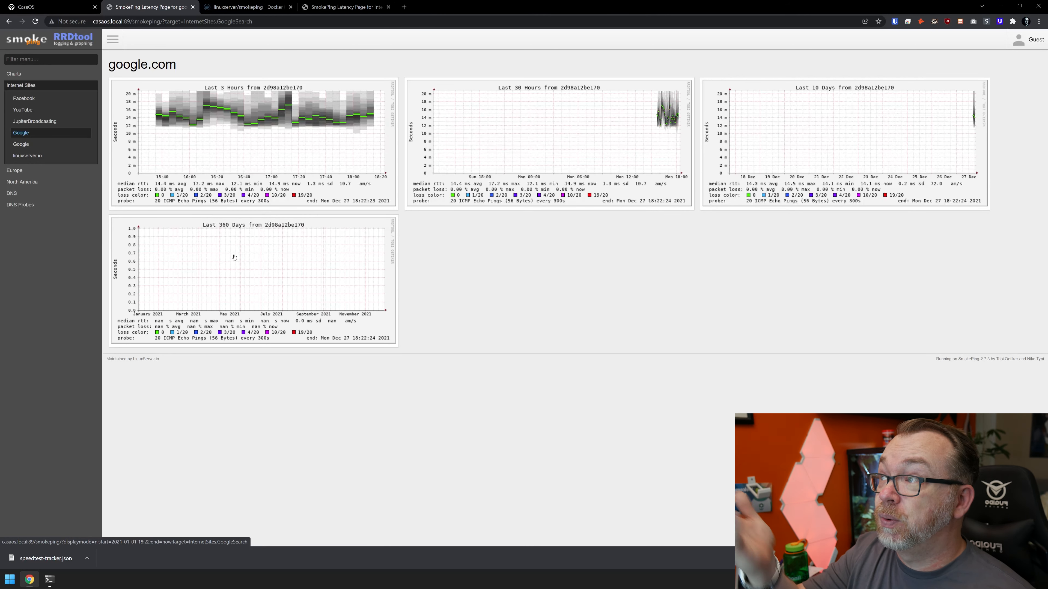
left_click(68, 156)
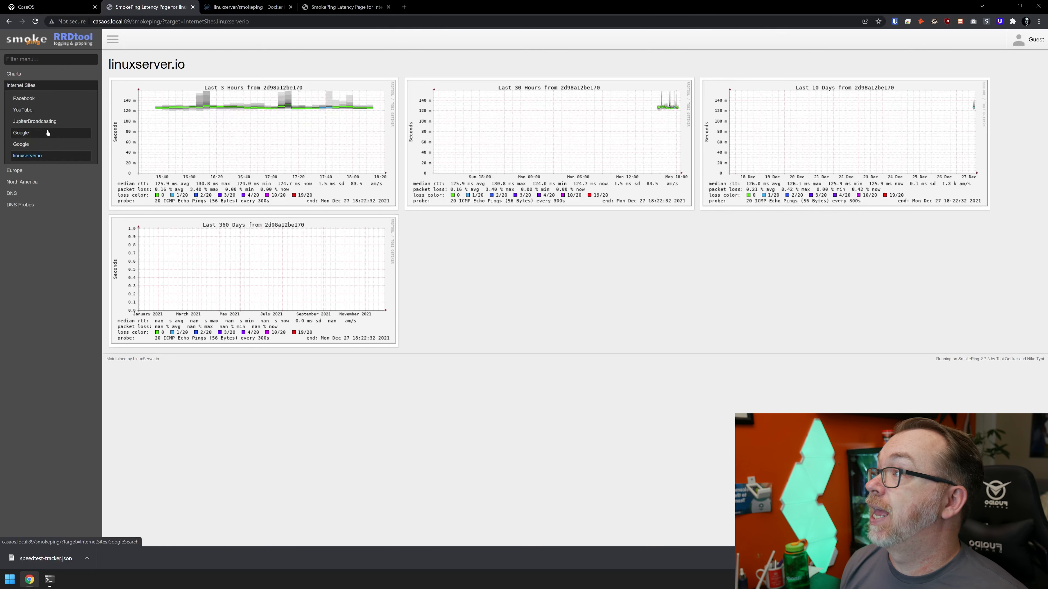
left_click(18, 170)
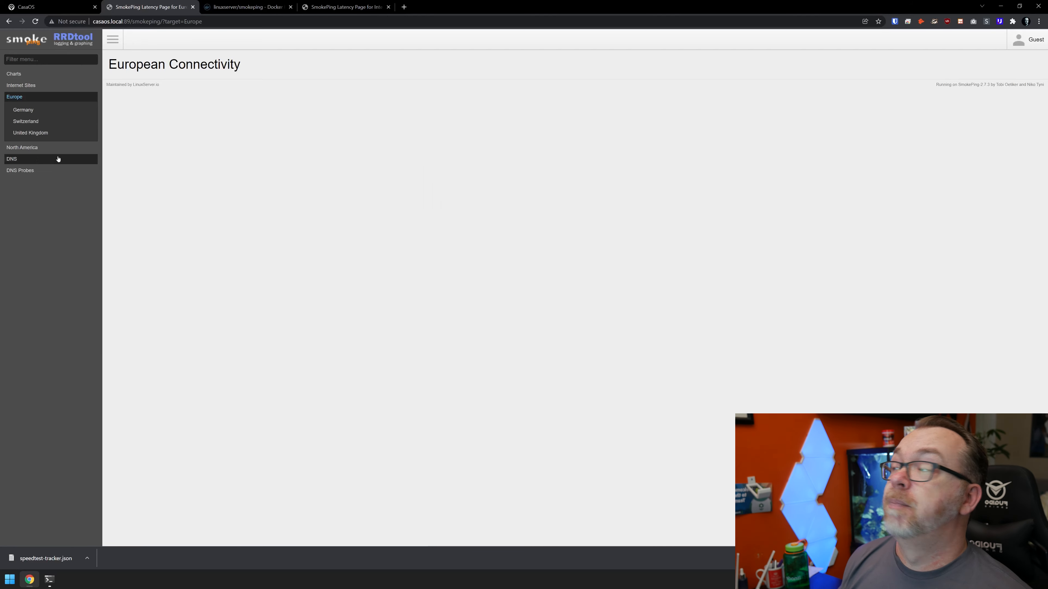
left_click(49, 151)
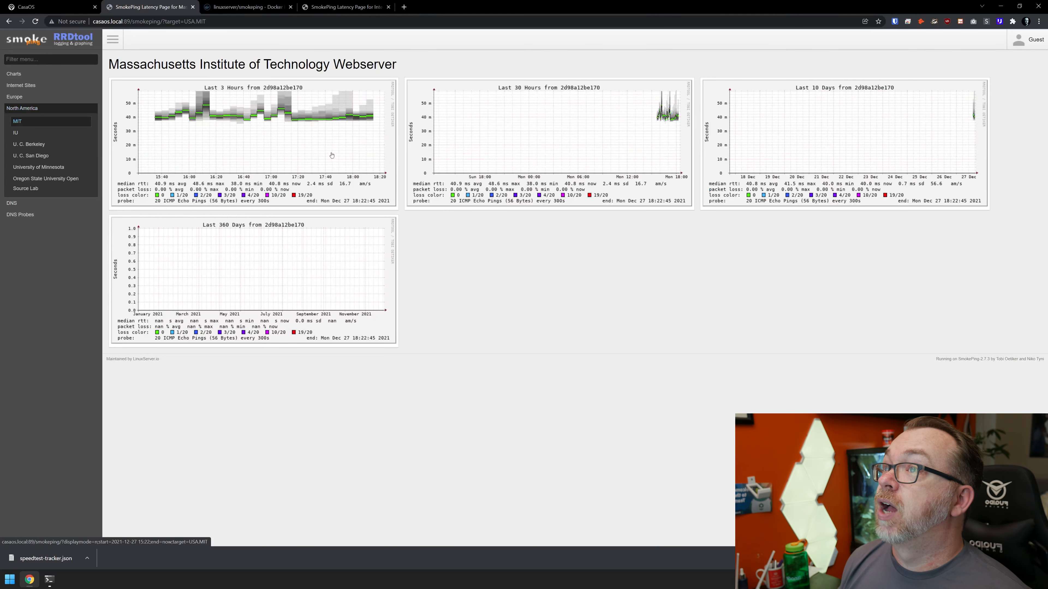
Open the MIT webserver's last 3 hours graph and zoom in twice on the latency spike around 16:10
left_click(232, 116)
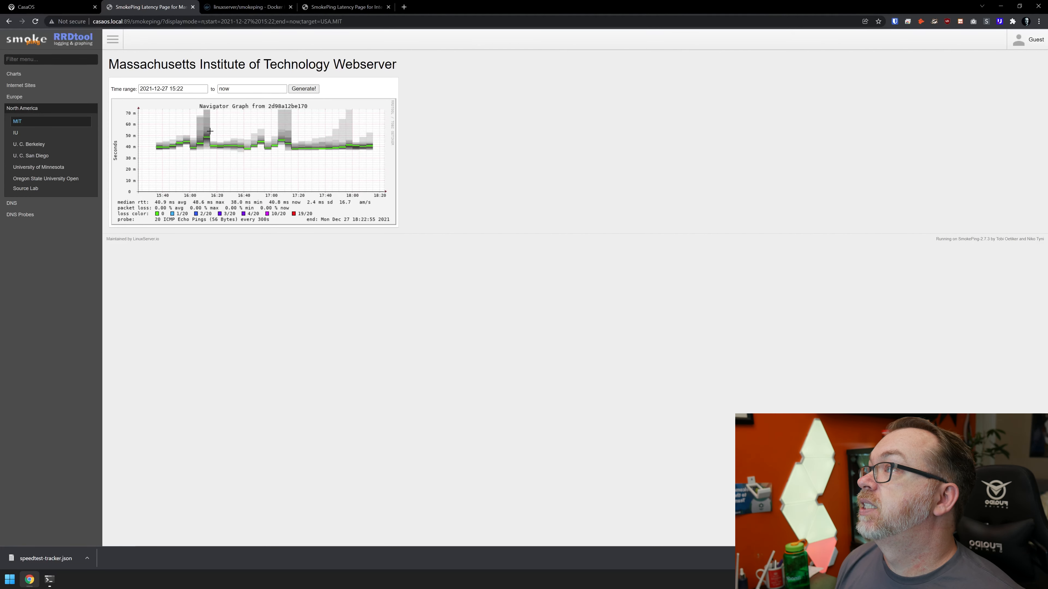
left_click_drag(193, 131, 249, 139)
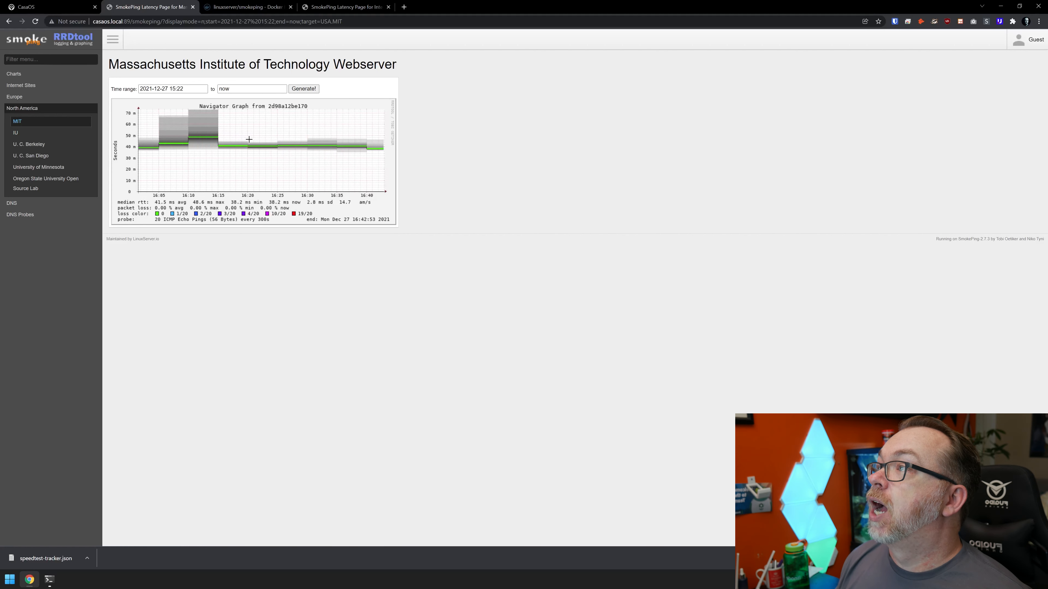
left_click_drag(171, 120, 247, 165)
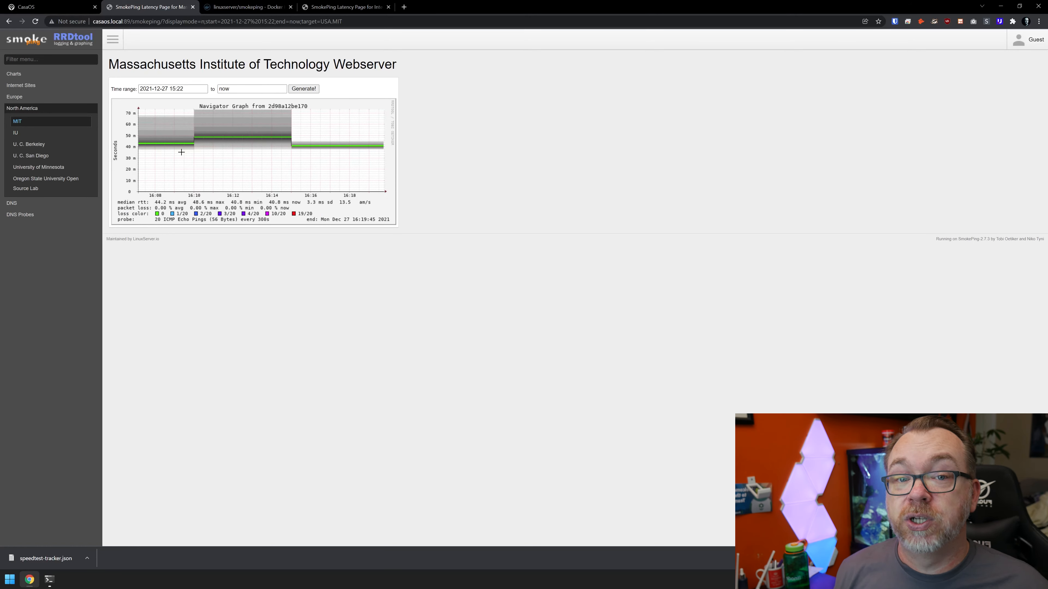
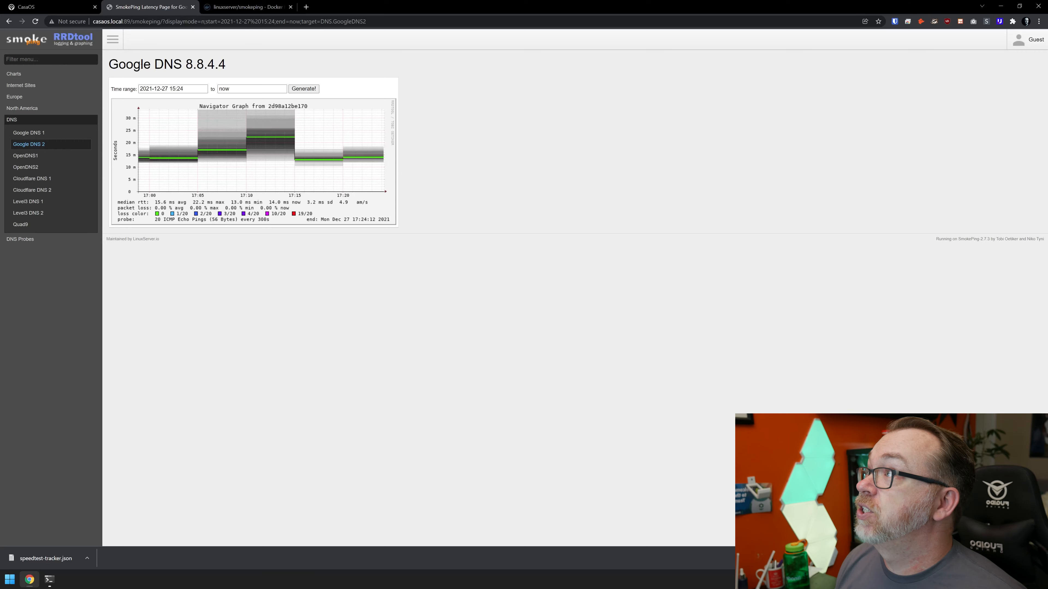
Close the Smokeping page and uninstall the Smokeping app from the CasaOS dashboard
middle_click(151, 5)
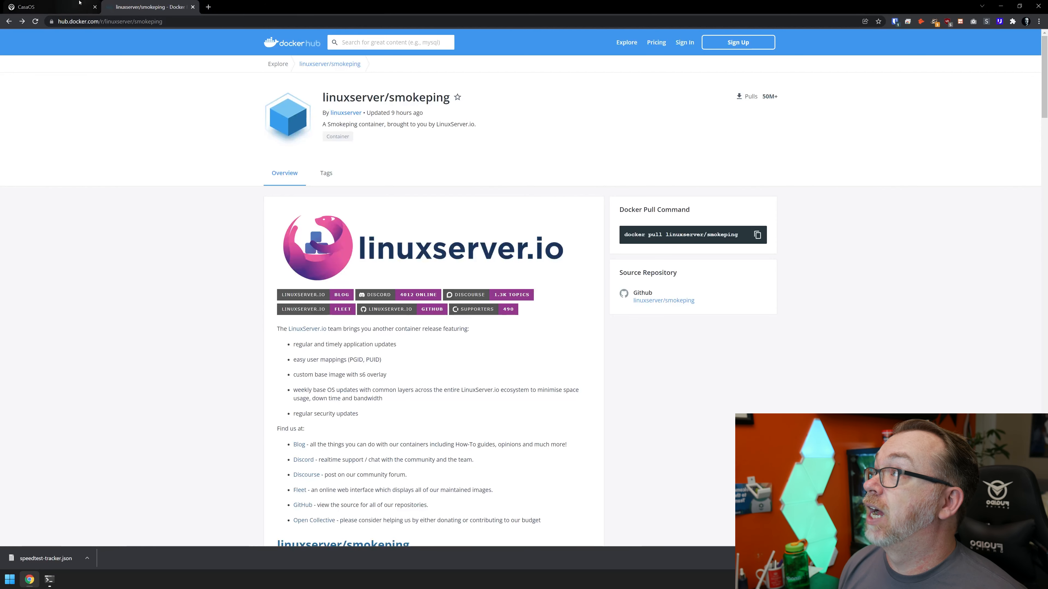
left_click(68, 3)
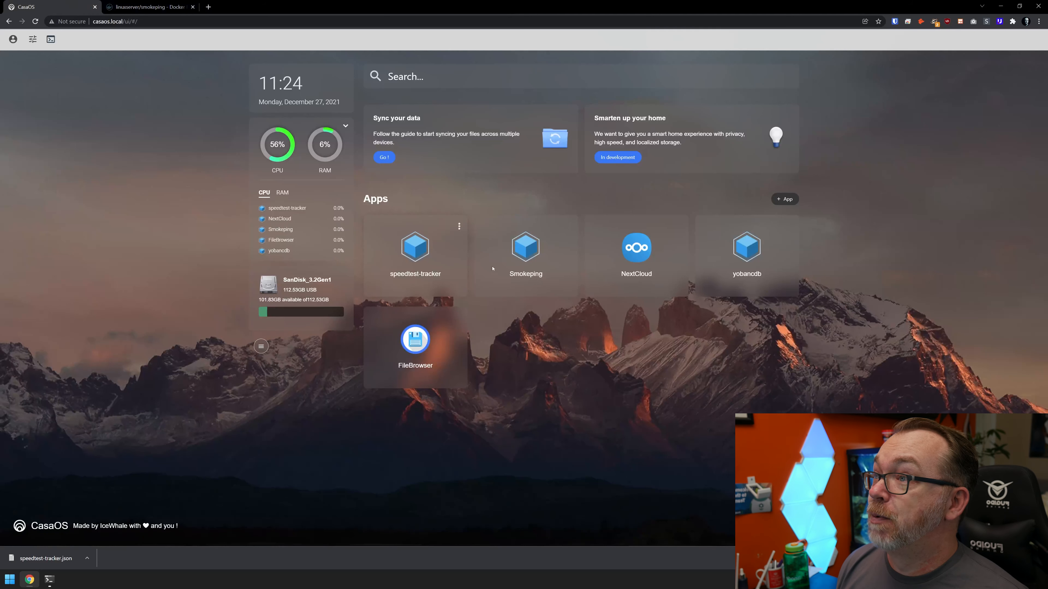
left_click(570, 226)
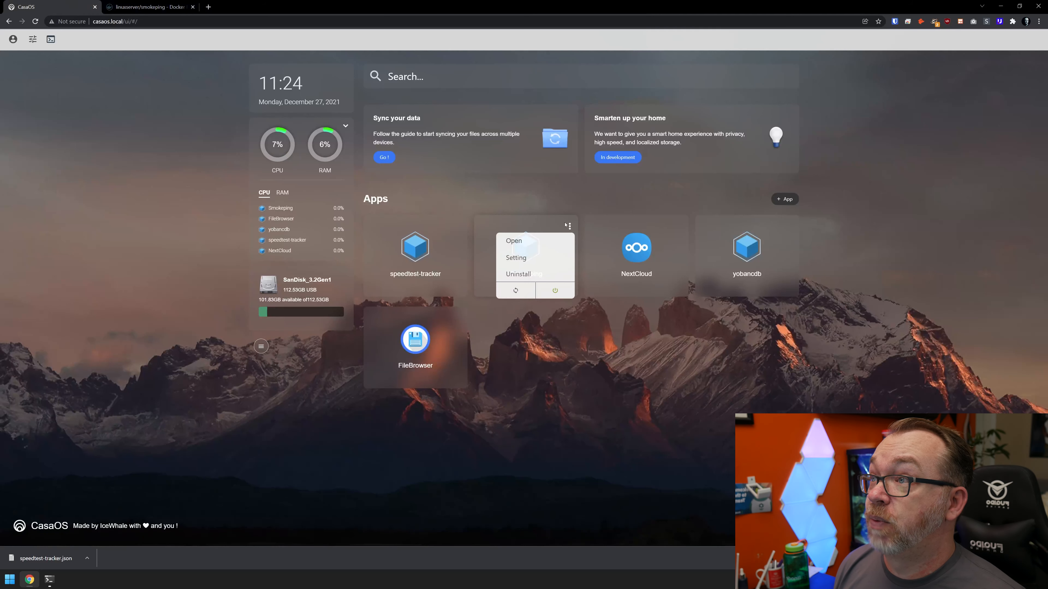
left_click(519, 274)
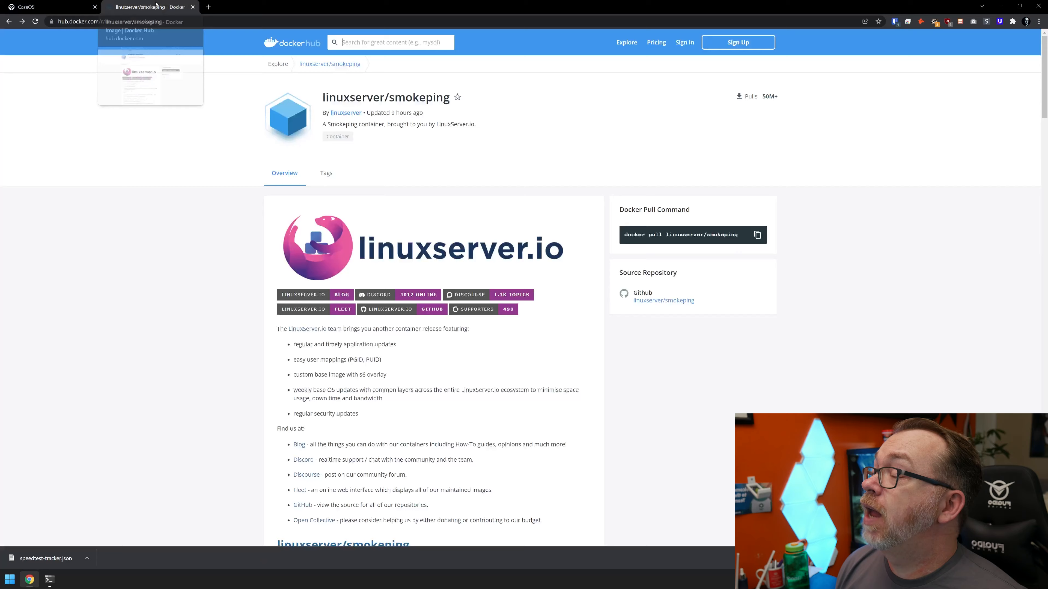
Examine the docker-compose example on the linuxserver/smokeping Docker Hub page and highlight the whole snippet
scroll(291, 251, "down", 10)
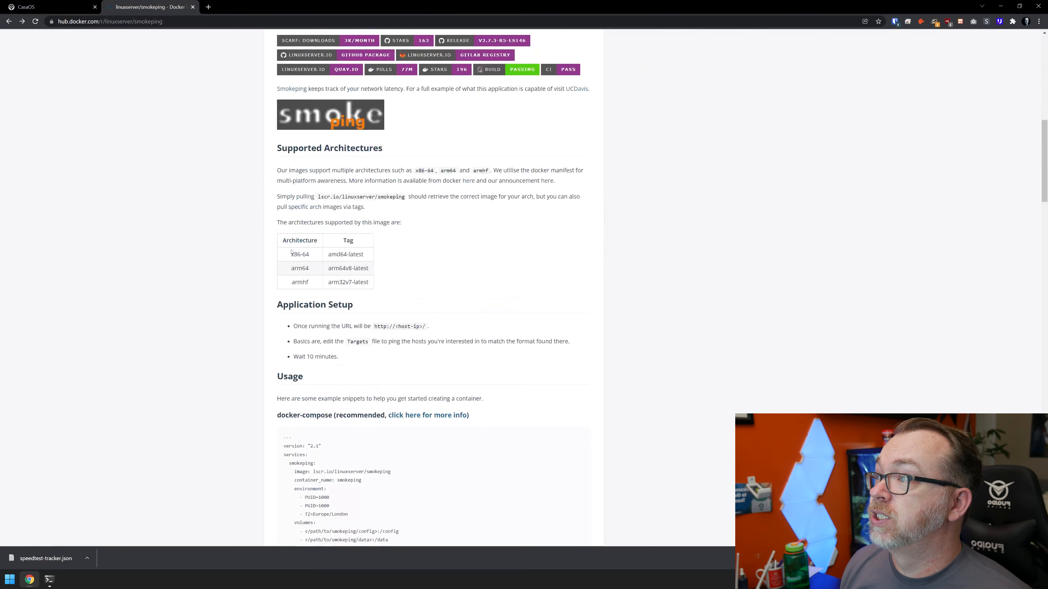
scroll(291, 252, "down", 5)
left_click_drag(284, 191, 356, 322)
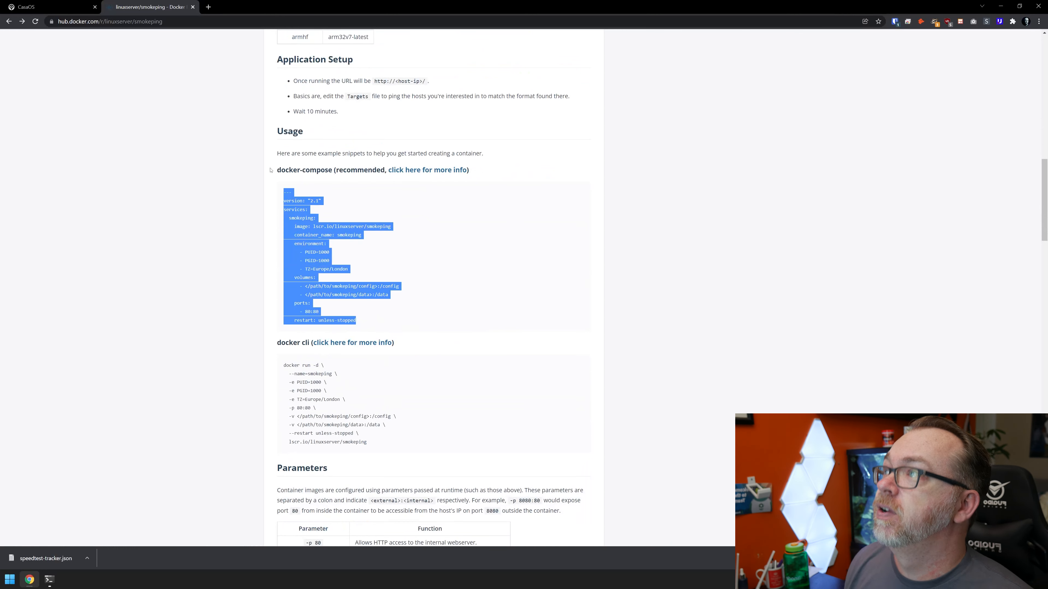
Return to CasaOS, switch to the terminal and list the folders in /home/configs
left_click(56, 3)
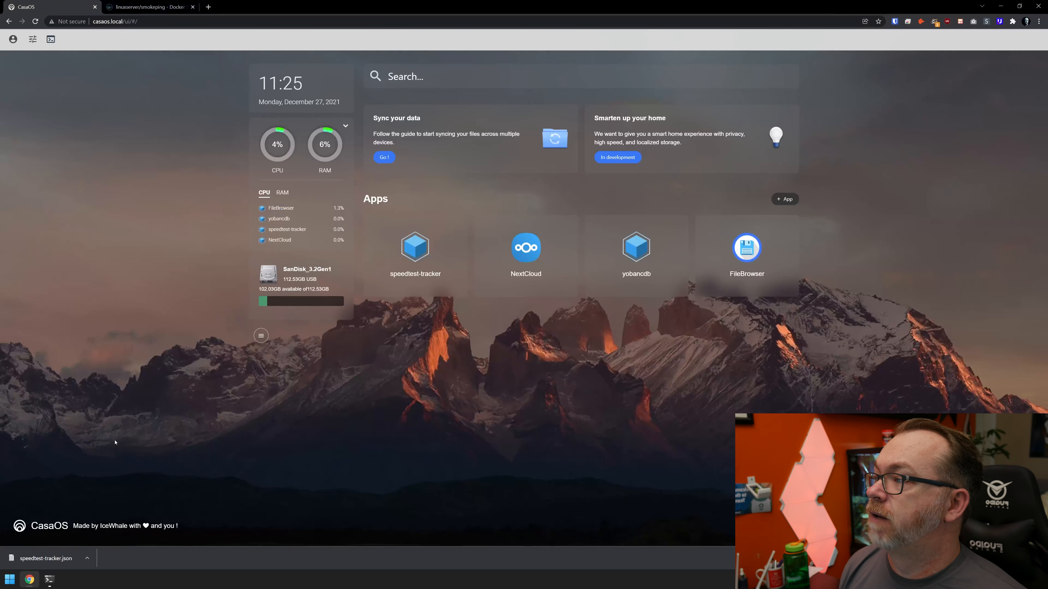
left_click(51, 582)
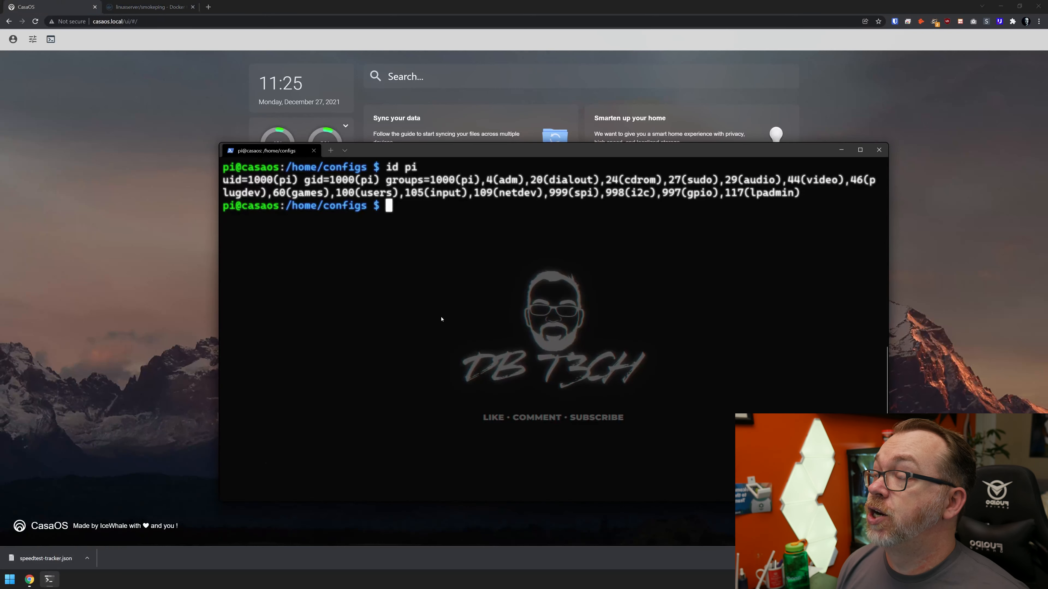
type("ls")
key("Return")
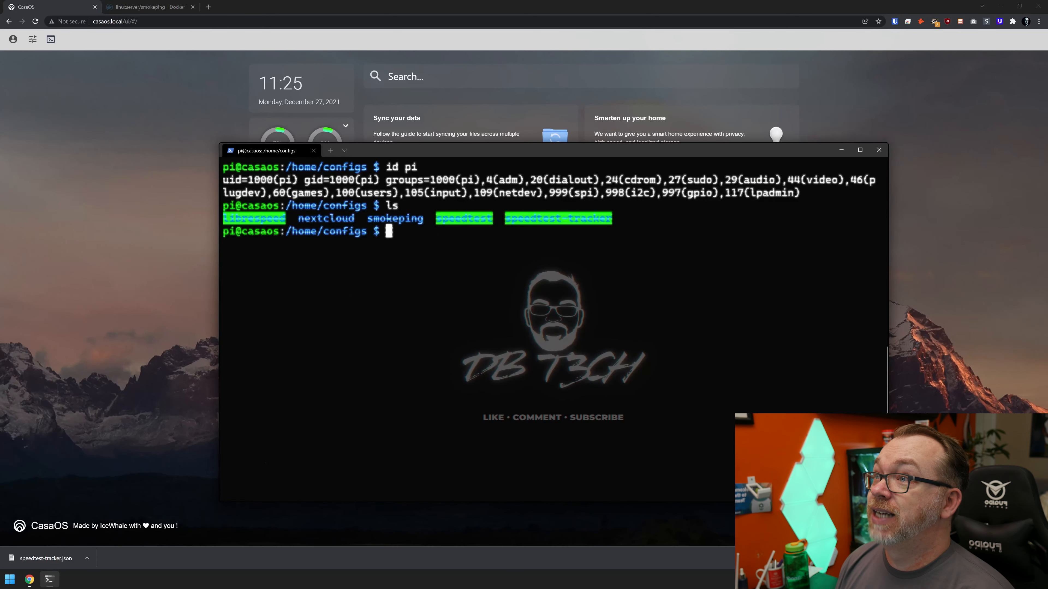
Try to delete the smokeping folder from /home/configs with rm -rf as the regular user
type("rm -")
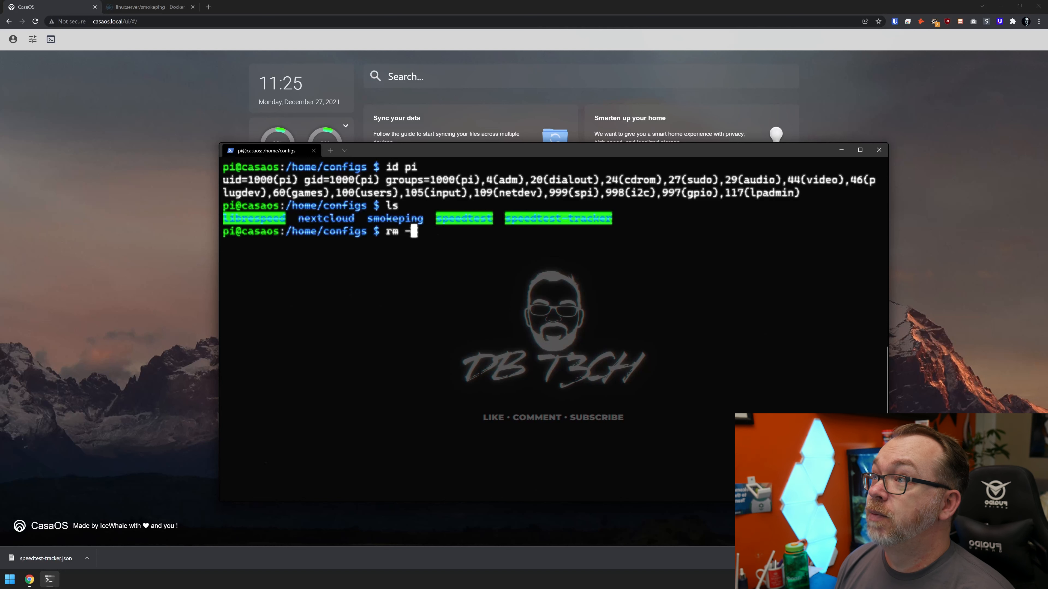
type("rf")
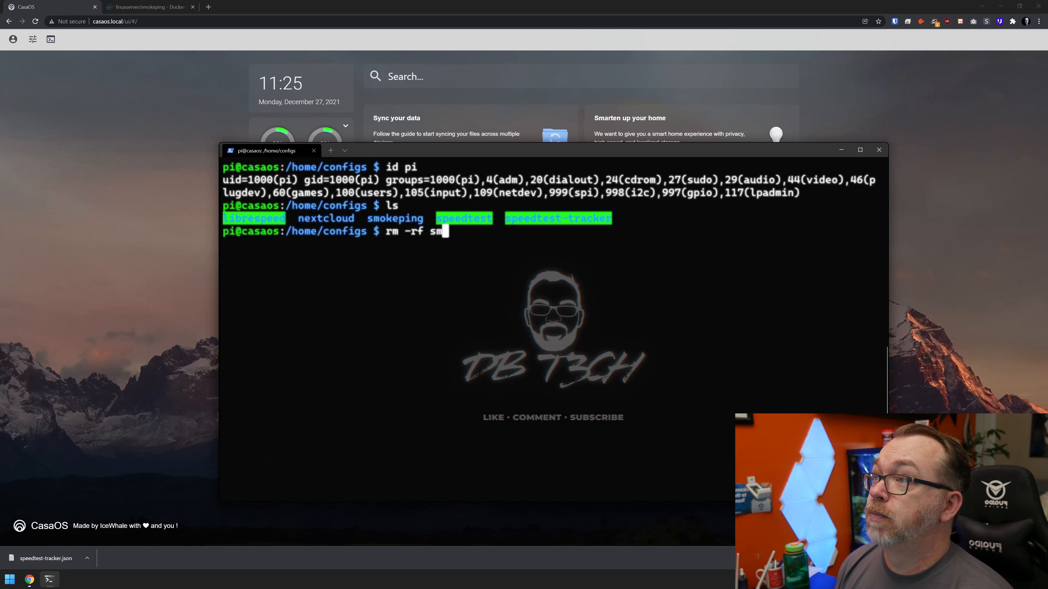
type(" sm")
key("Tab")
key("Return")
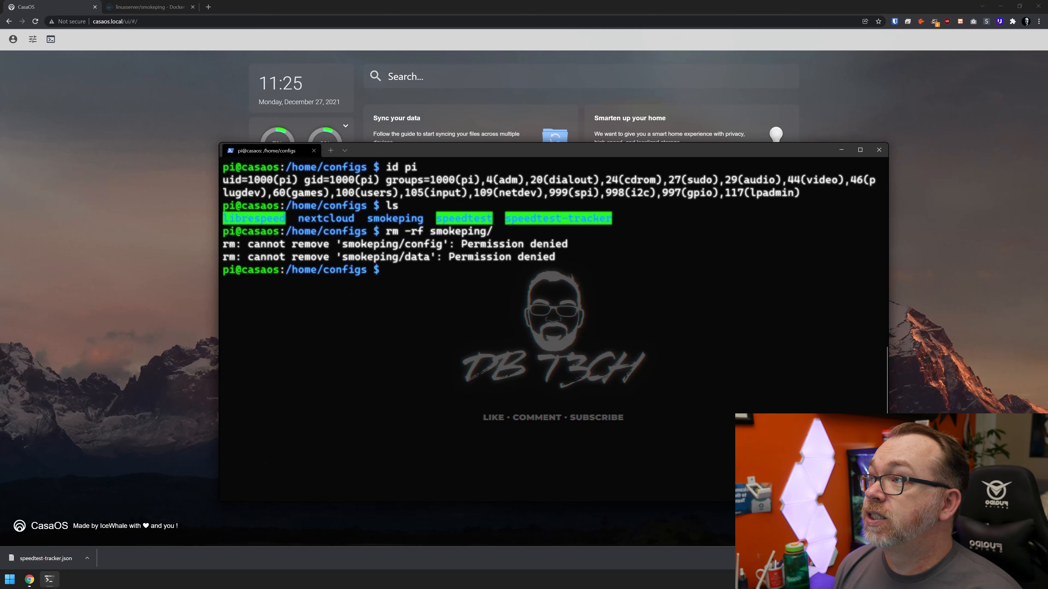
Delete the smokeping folder with sudo rm -rf smokeping/ and list the directory again
key("Up")
key("Home")
type("sudo")
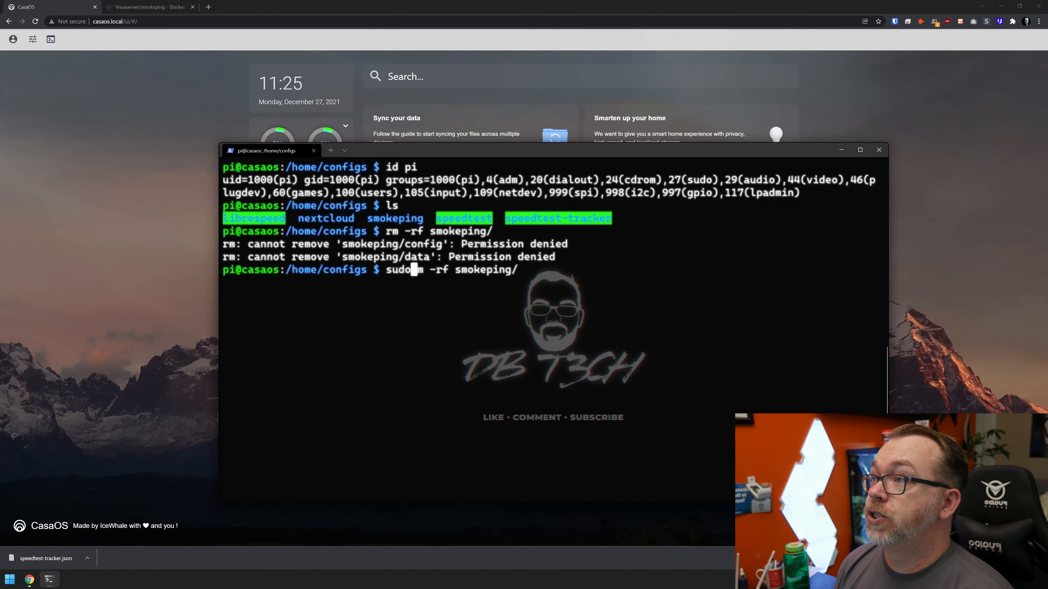
key("Return")
type("ls")
key("Return")
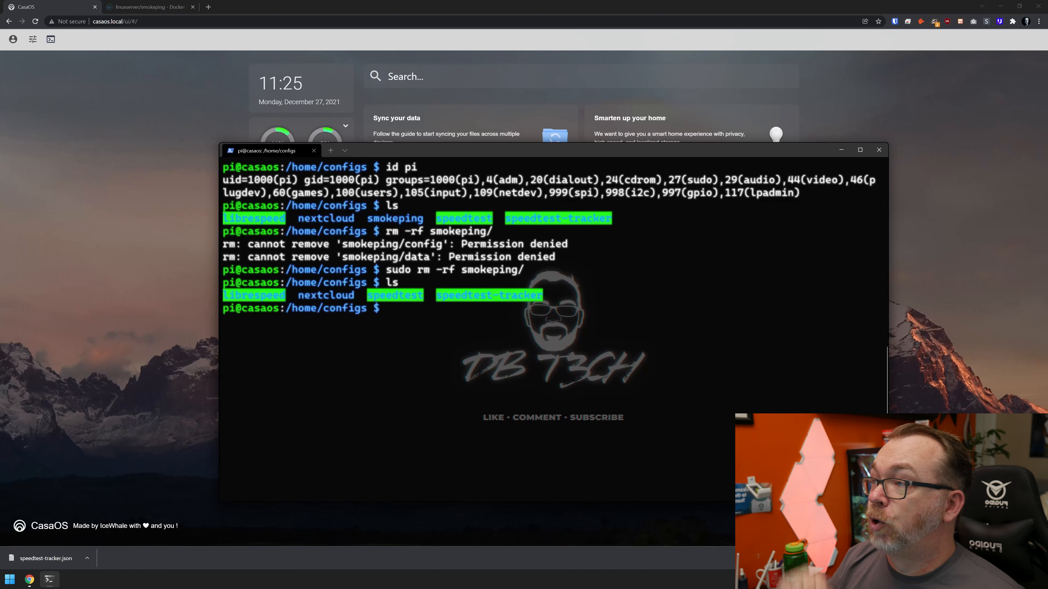
Start a custom app install in CasaOS and set the Docker image to lscr.io/linuxserver/smokeping:latest
left_click(183, 289)
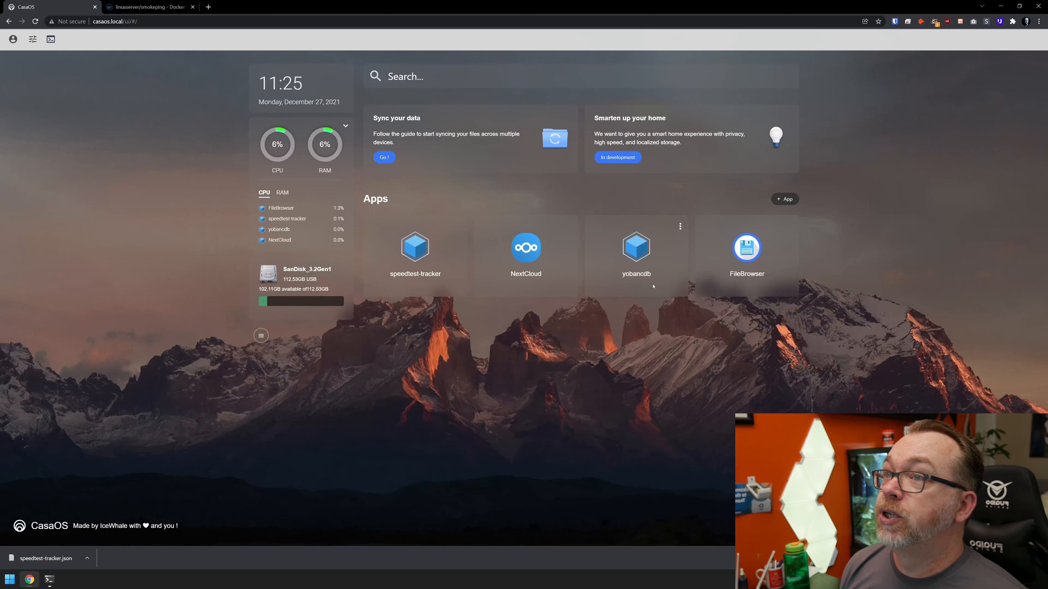
left_click(783, 201)
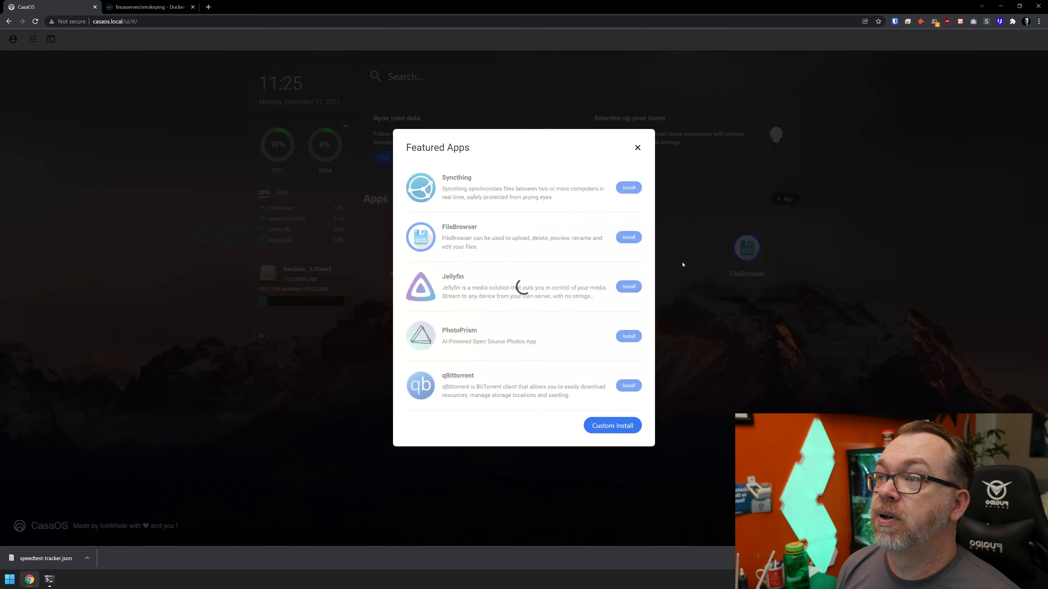
left_click(608, 425)
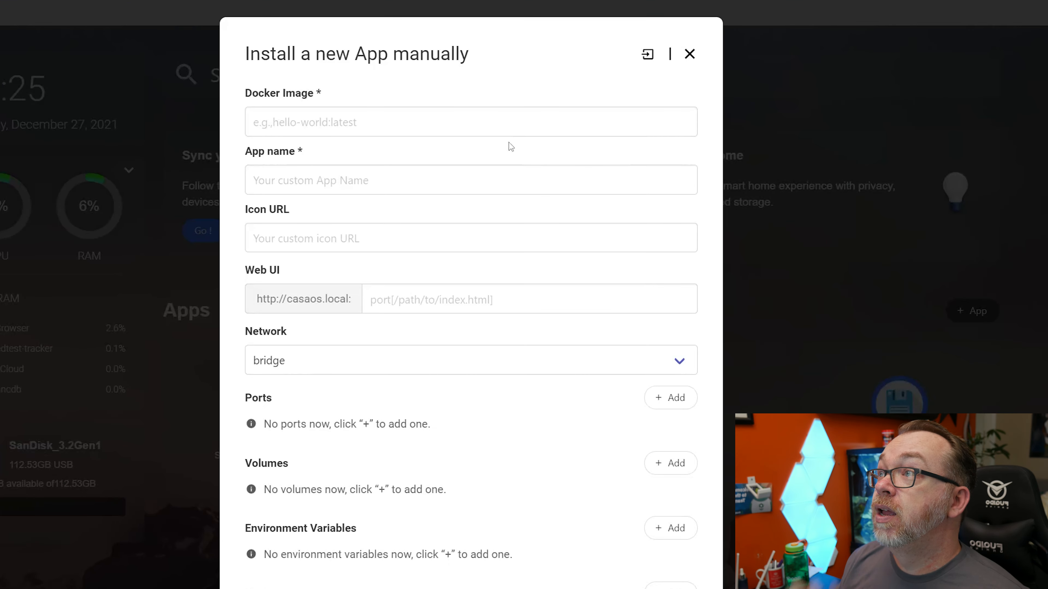
left_click(424, 131)
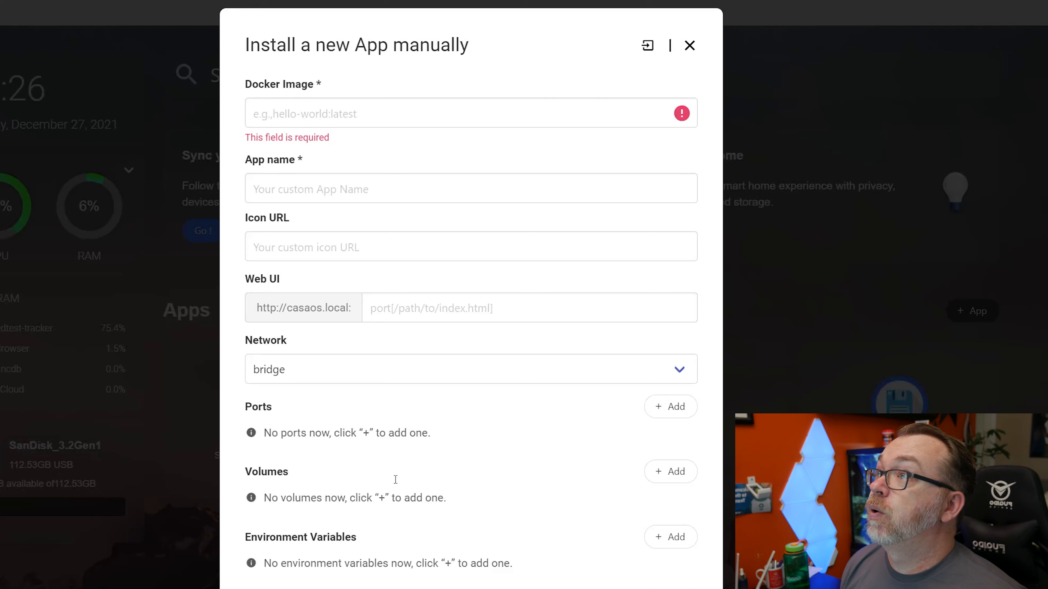
left_click(398, 115)
type("lscr.io/linuxserver/smokeping:latest")
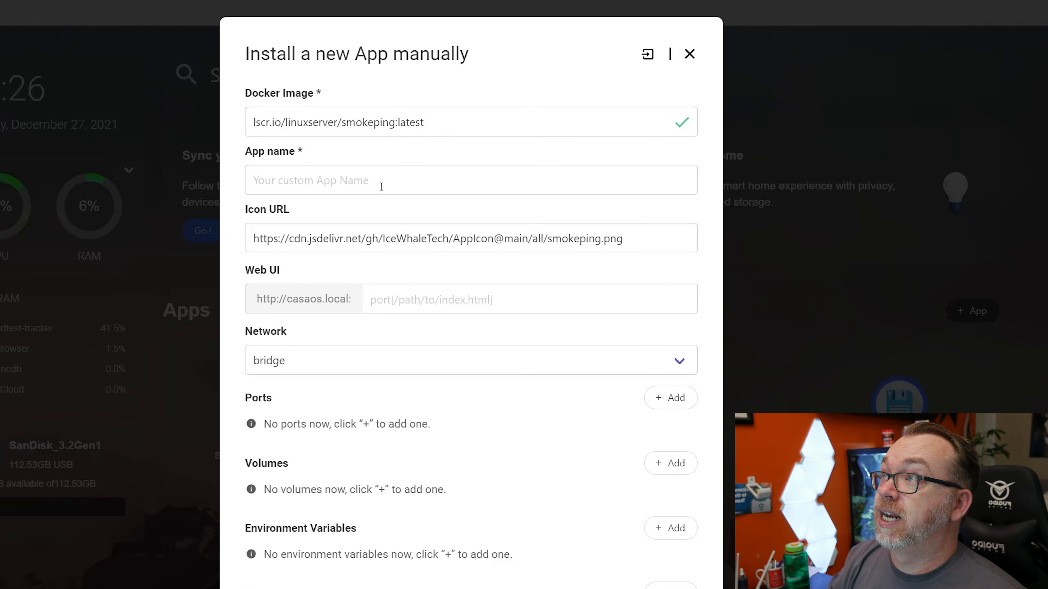
Name the new app smokeping, reusing the name from the Docker image without the latest tag
double_click(357, 117)
key("ctrl+c")
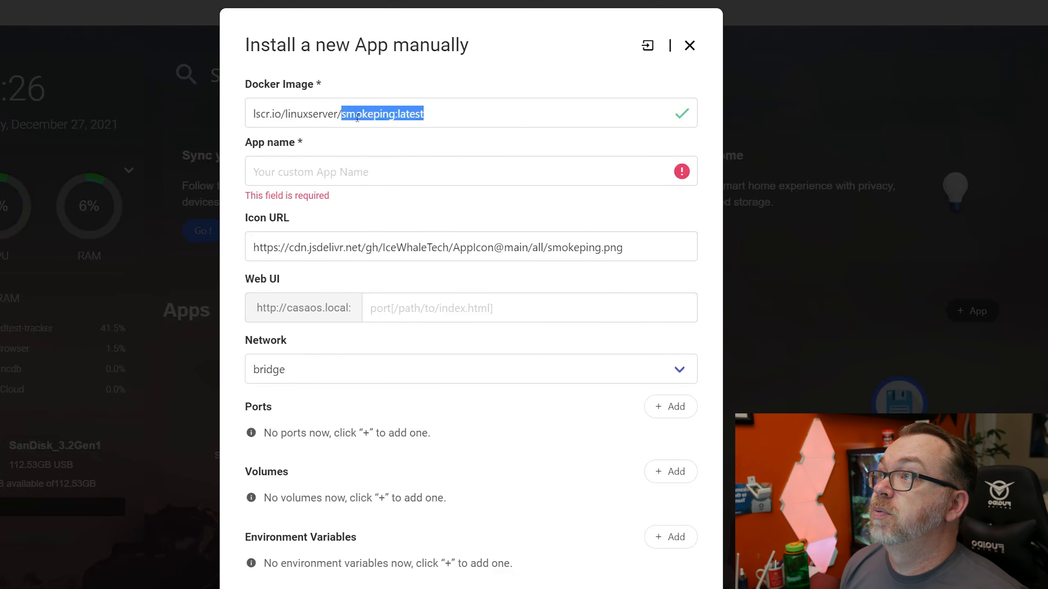
left_click(354, 178)
key("ctrl+v")
key("shift+Left")
key("shift+Left")
key("shift+Left")
key("shift+Left")
key("shift+Left")
key("shift+Left")
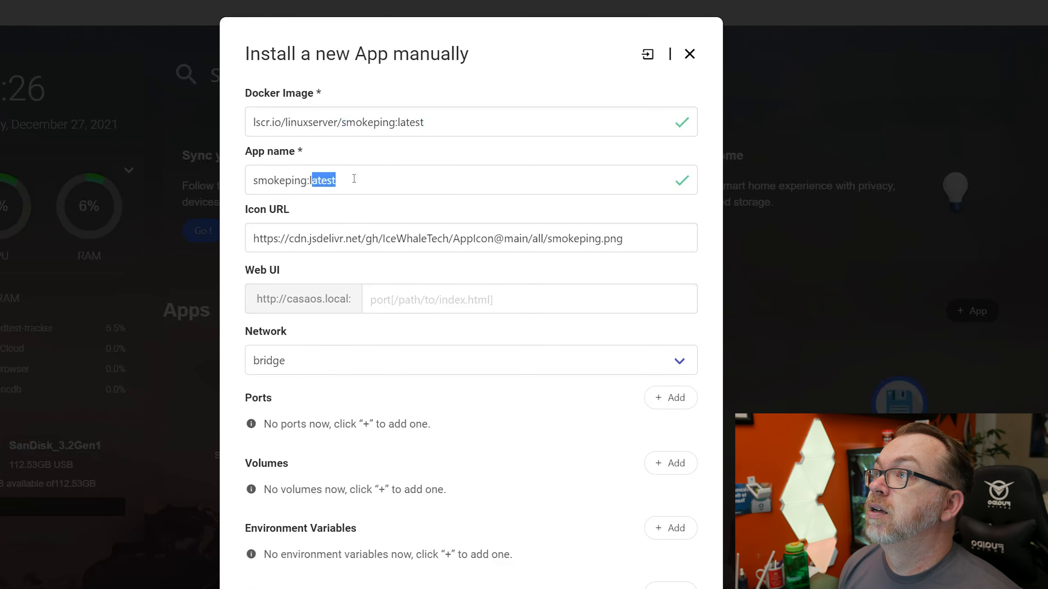
key("Tab")
key("Tab")
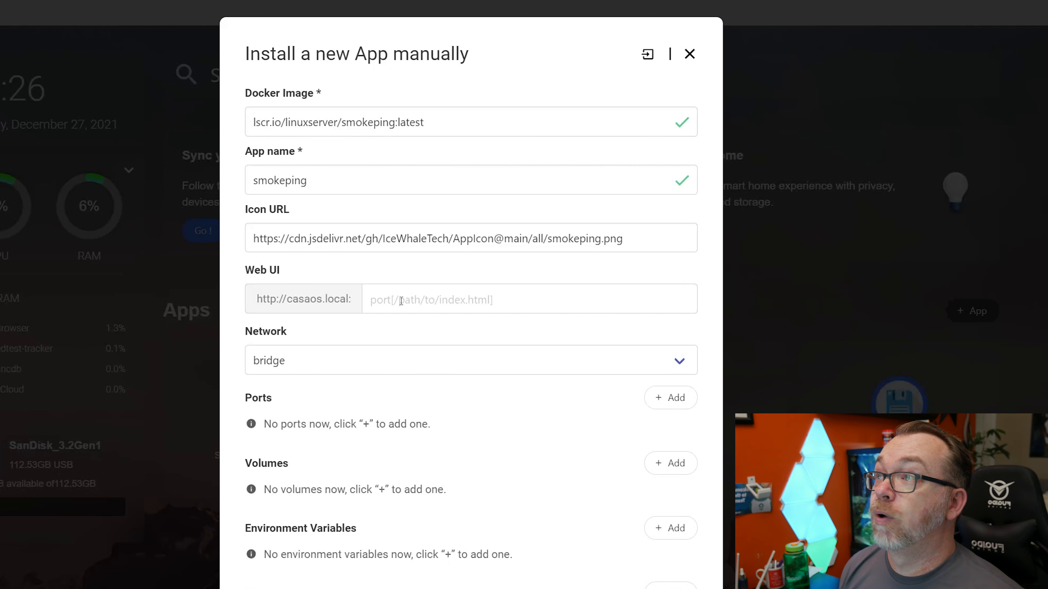
Set the Web UI port to 89 and map host port 89 to container port 80 over TCP
type("89")
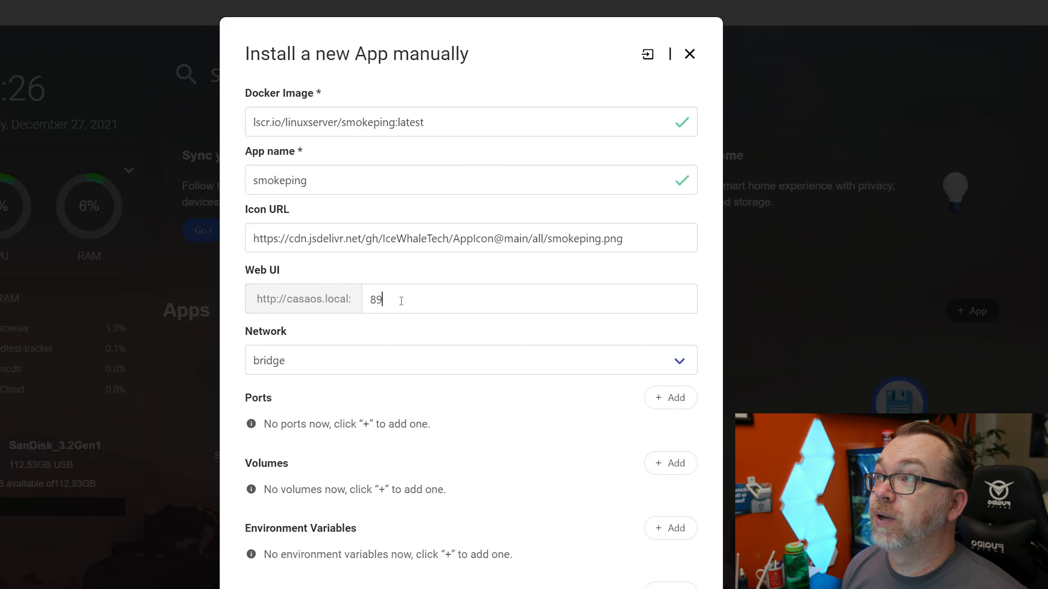
left_click(650, 405)
left_click(376, 431)
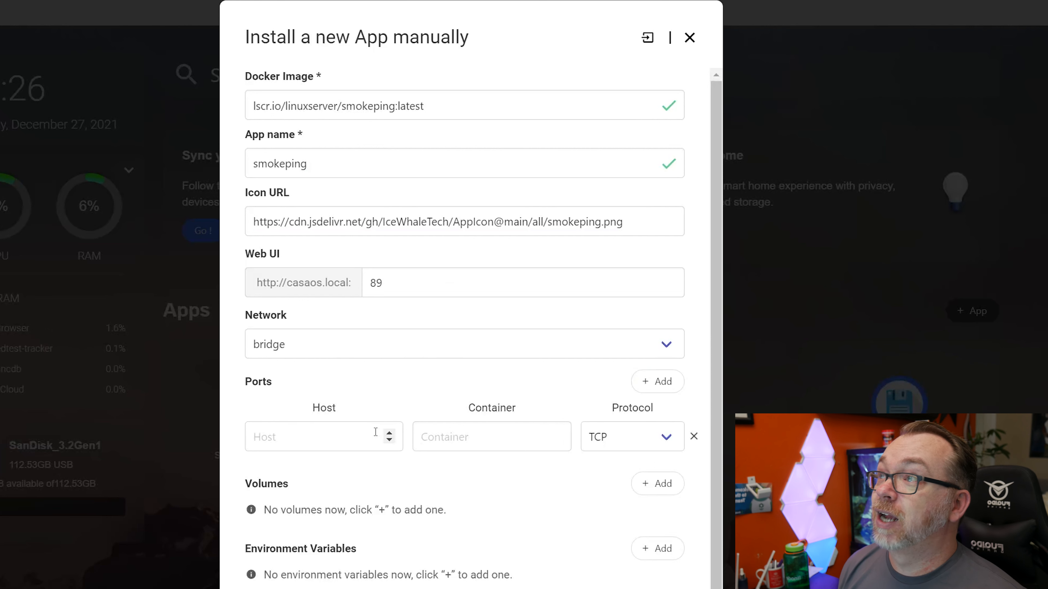
type("89")
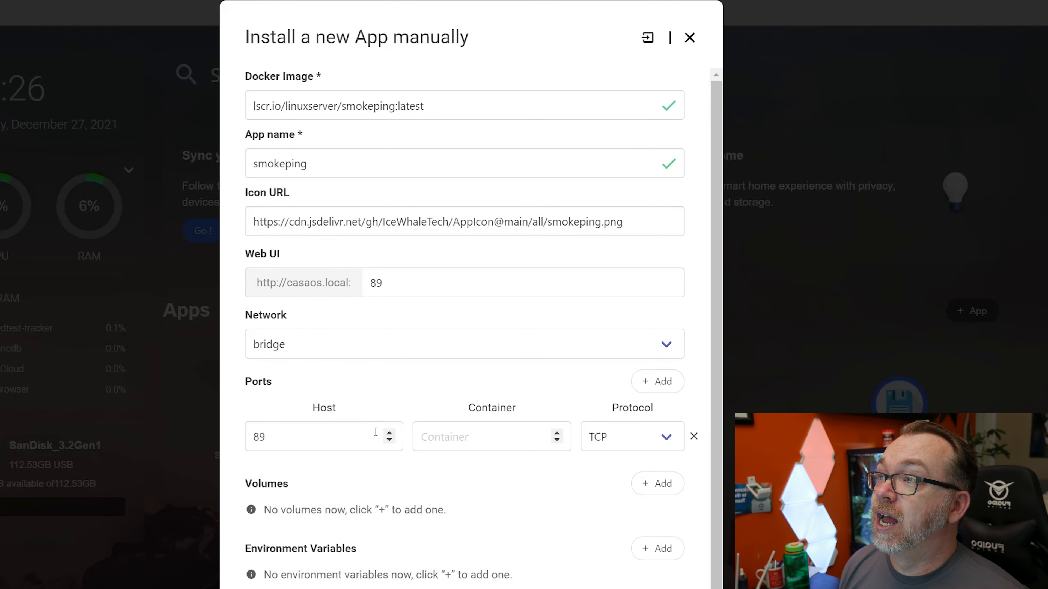
key("Tab")
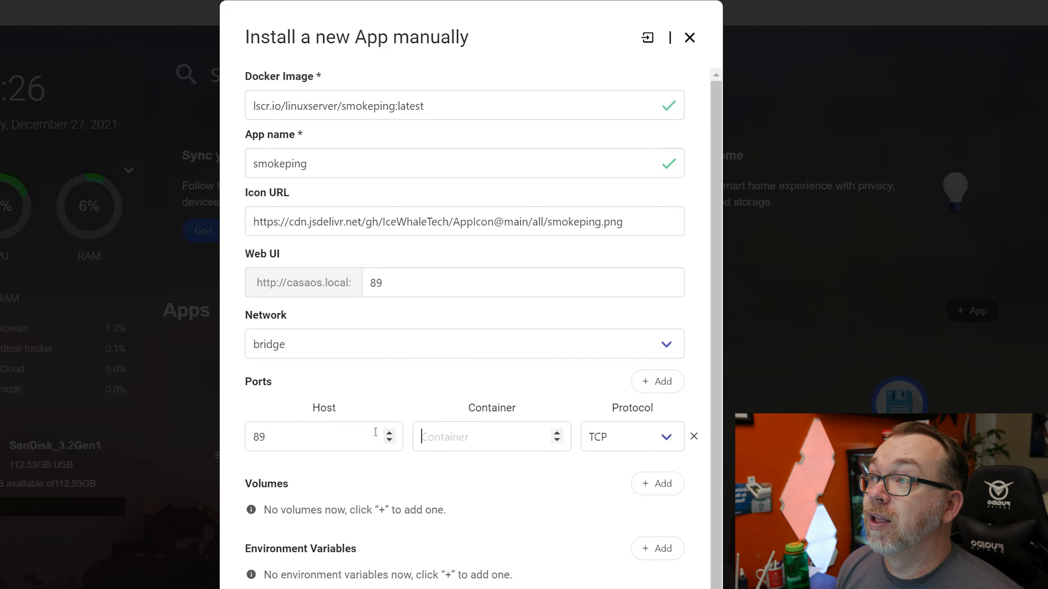
type("80")
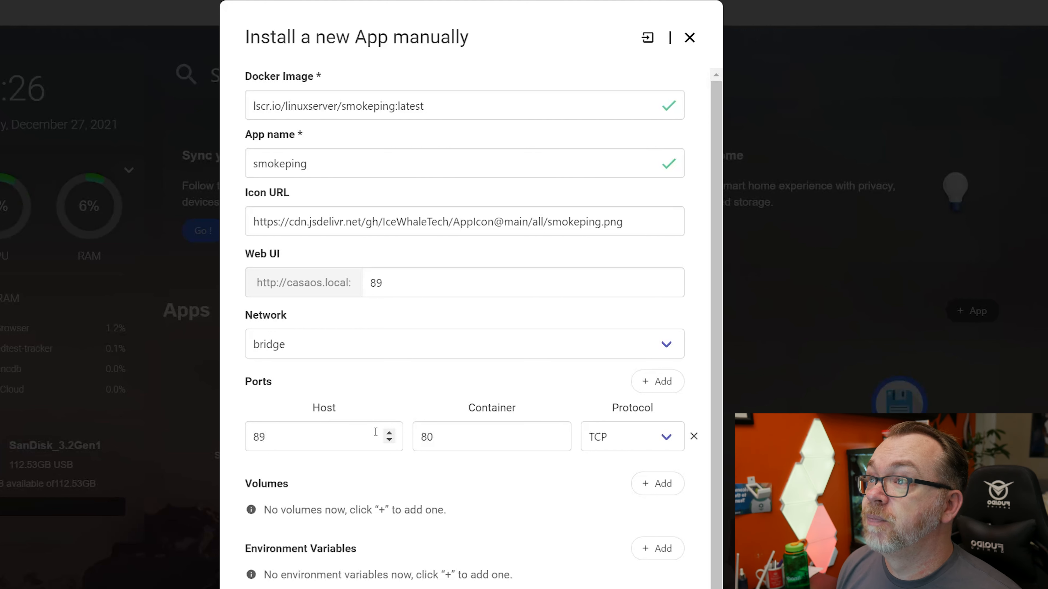
Add a volume that maps /home/configs/smokeping/config on the host to /config in the container
left_click(656, 484)
scroll(530, 260, "down", 5)
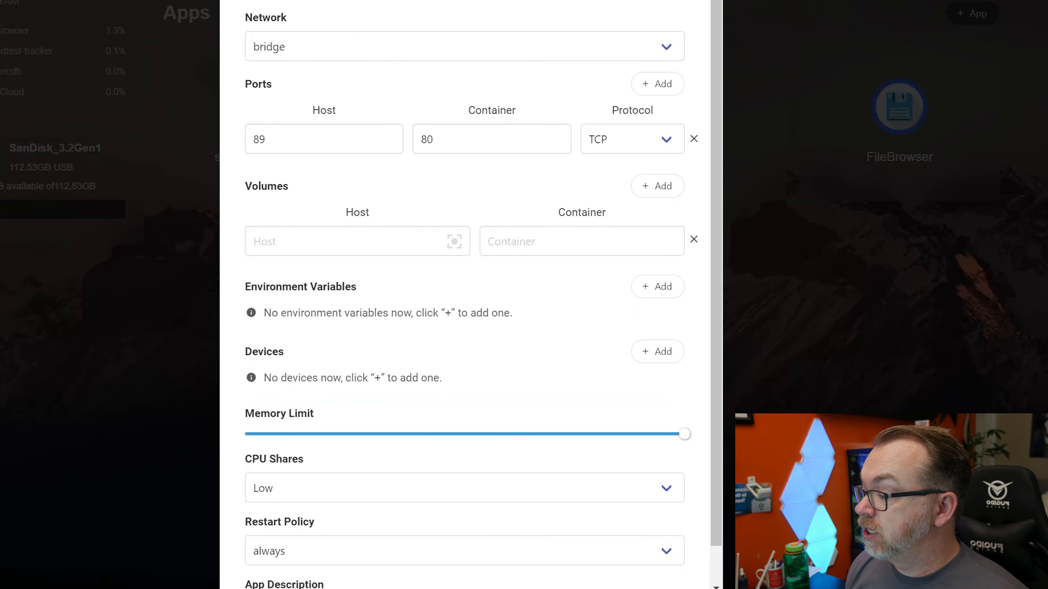
left_click(334, 234)
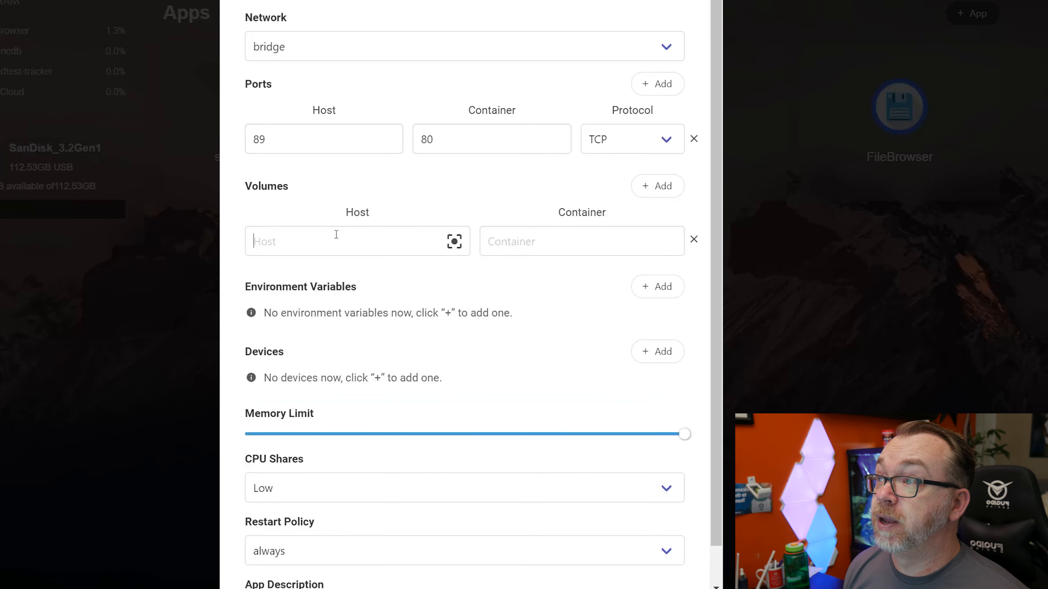
type("/home/configs/smokeping/config")
left_click(531, 241)
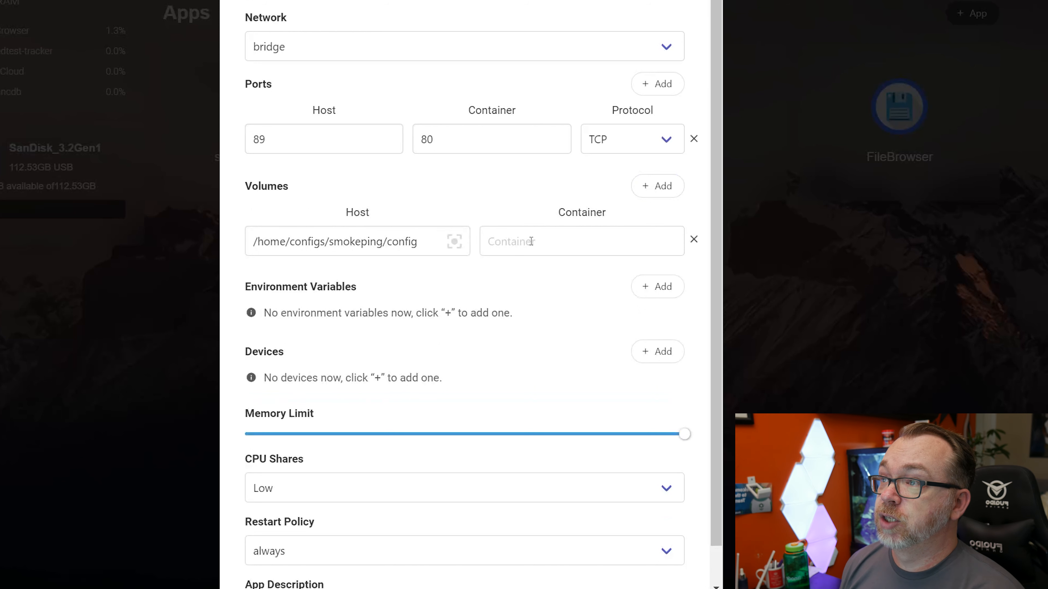
type("/config")
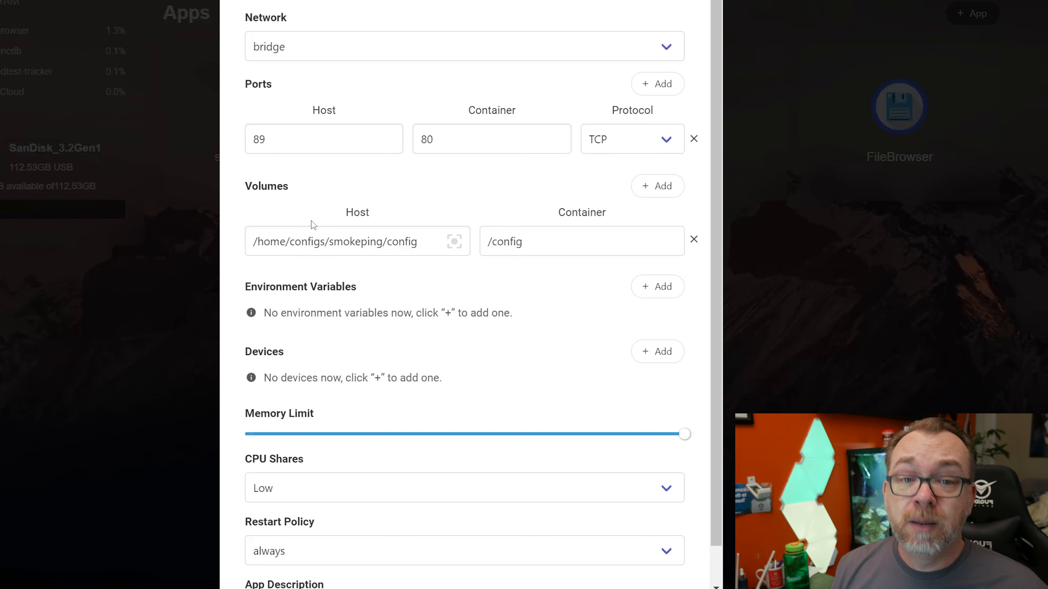
Add a second volume that maps /home/configs/smokeping/data on the host to /data in the container
left_click(652, 186)
left_click(332, 274)
type("/home/configs/smokeping/data")
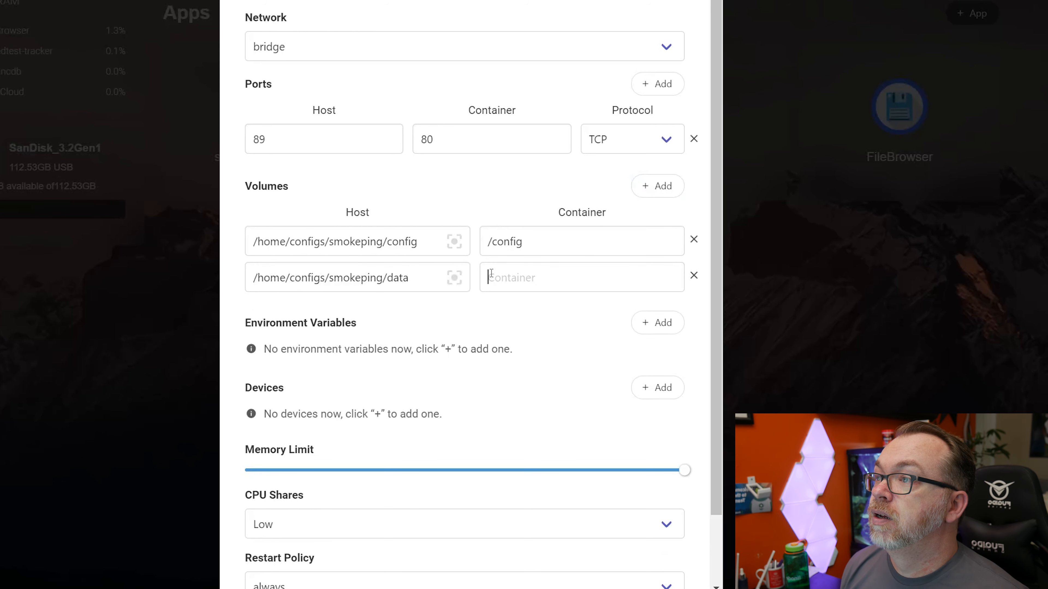
left_click(491, 273)
type("/data")
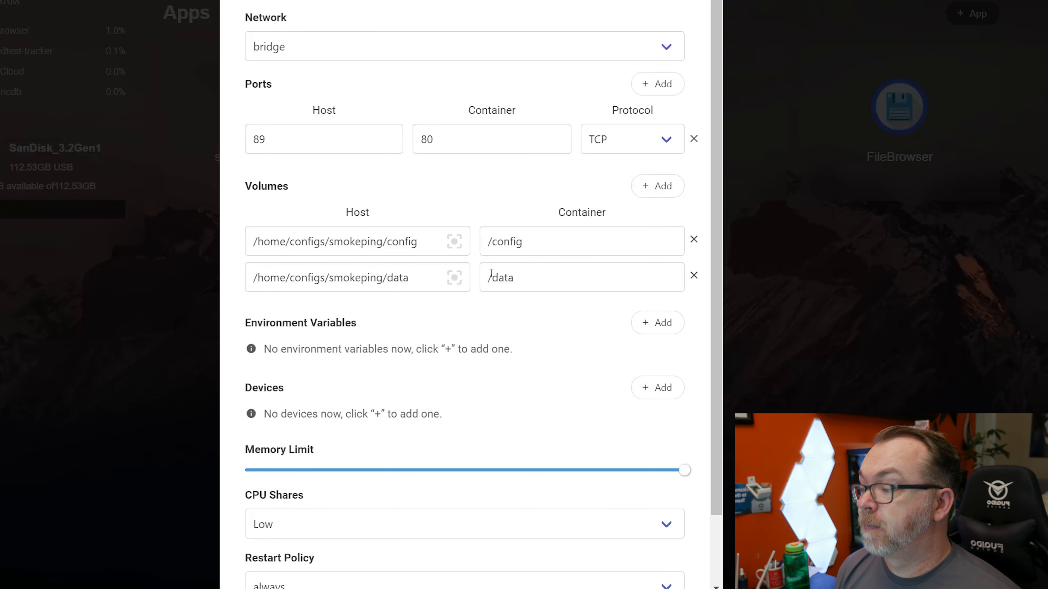
Add two environment variables, PGID and PUID, each with the value 1000
double_click(652, 323)
left_click(367, 384)
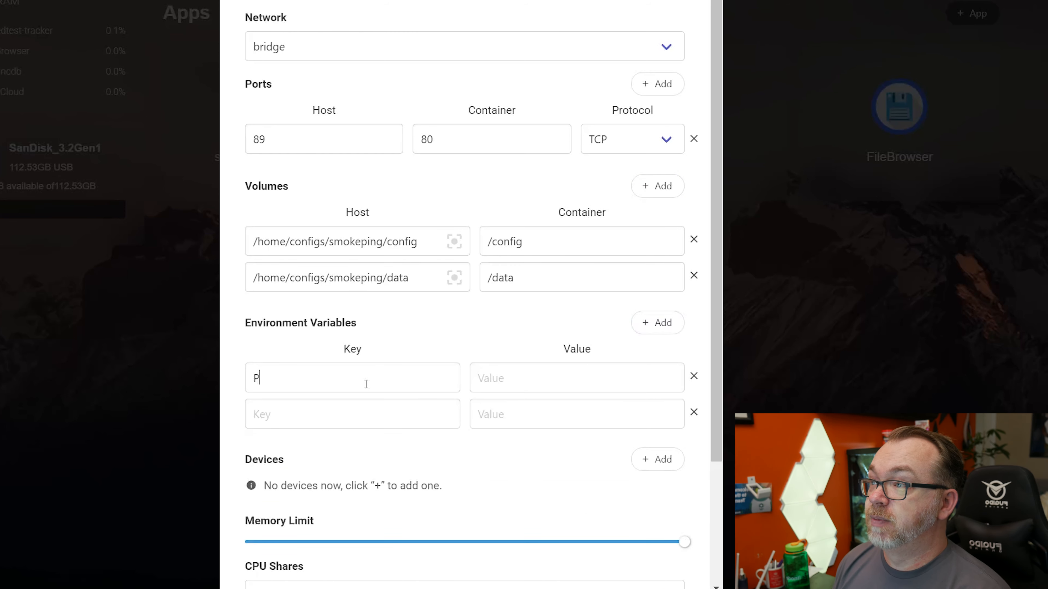
type("PUID")
key("BackSpace")
key("BackSpace")
key("BackSpace")
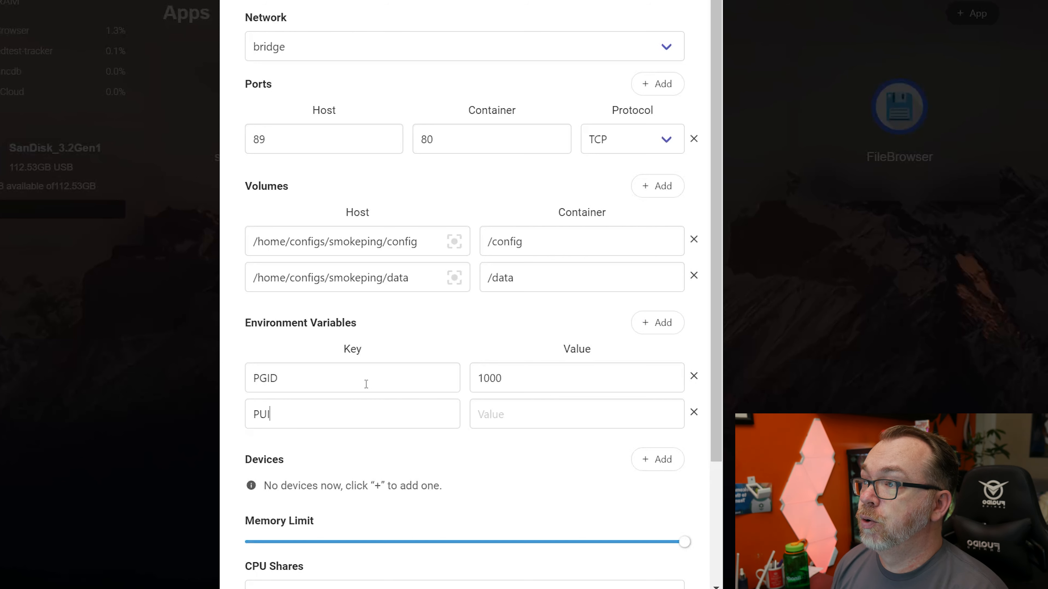
key("Tab")
type("100")
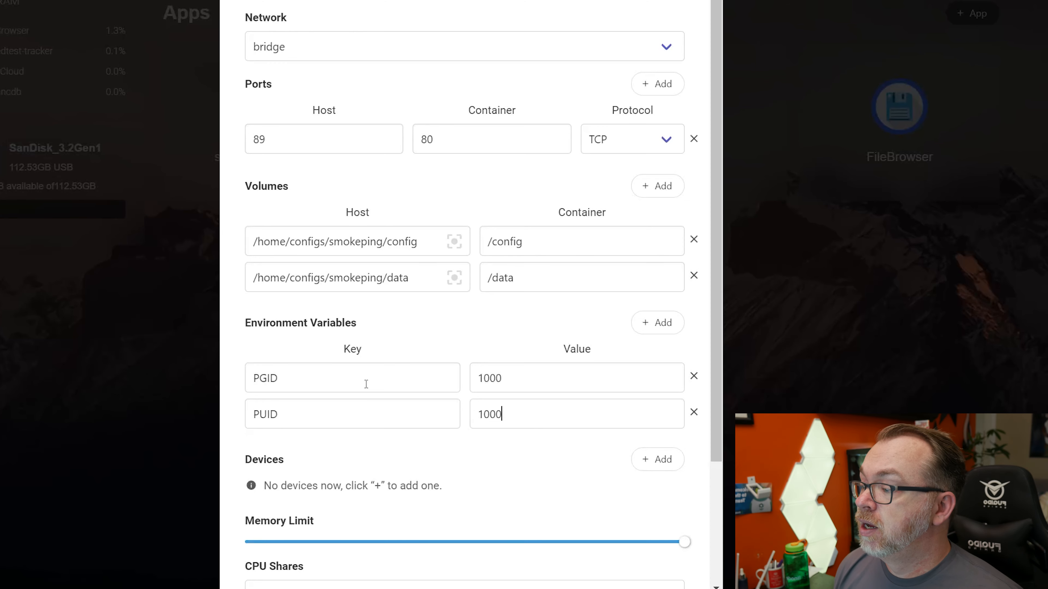
Review the completed smokeping container settings and install the app
scroll(419, 472, "down", 4)
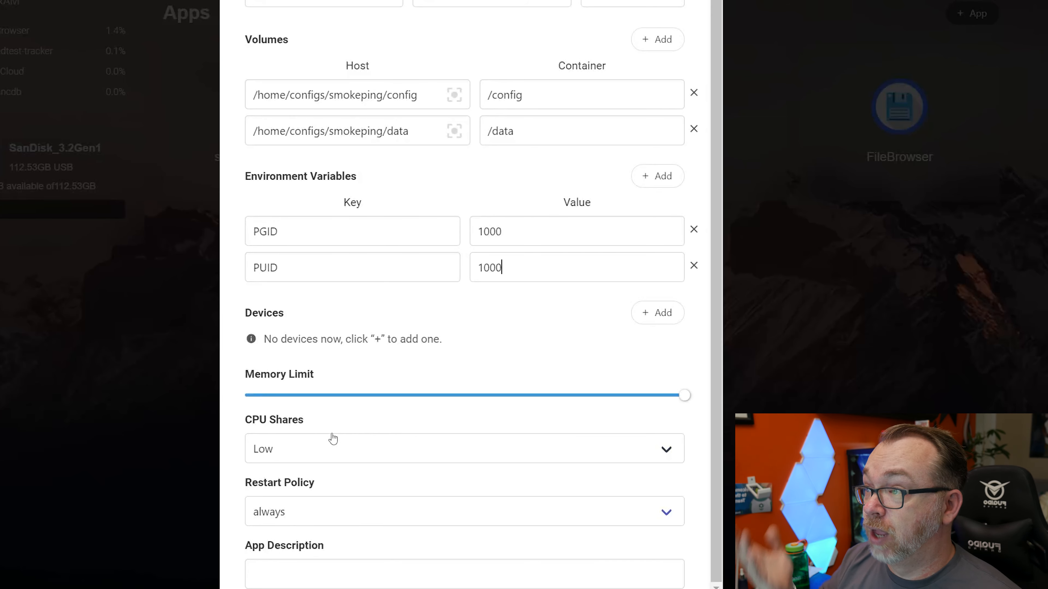
scroll(334, 439, "up", 4)
scroll(382, 198, "down", 3)
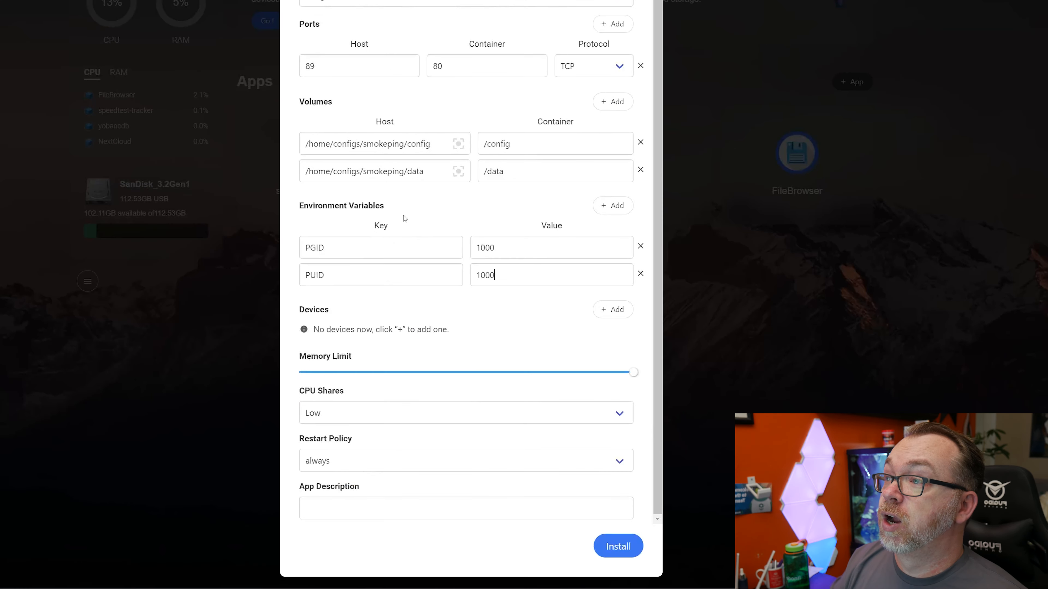
left_click(616, 546)
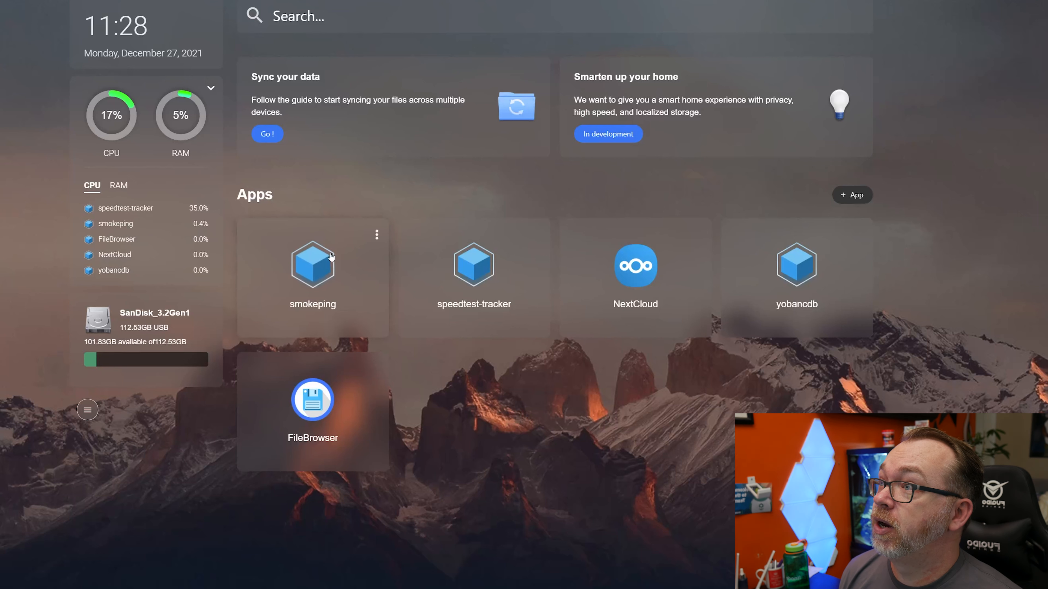
Open the smokeping app's settings and view the container's logs
left_click(376, 234)
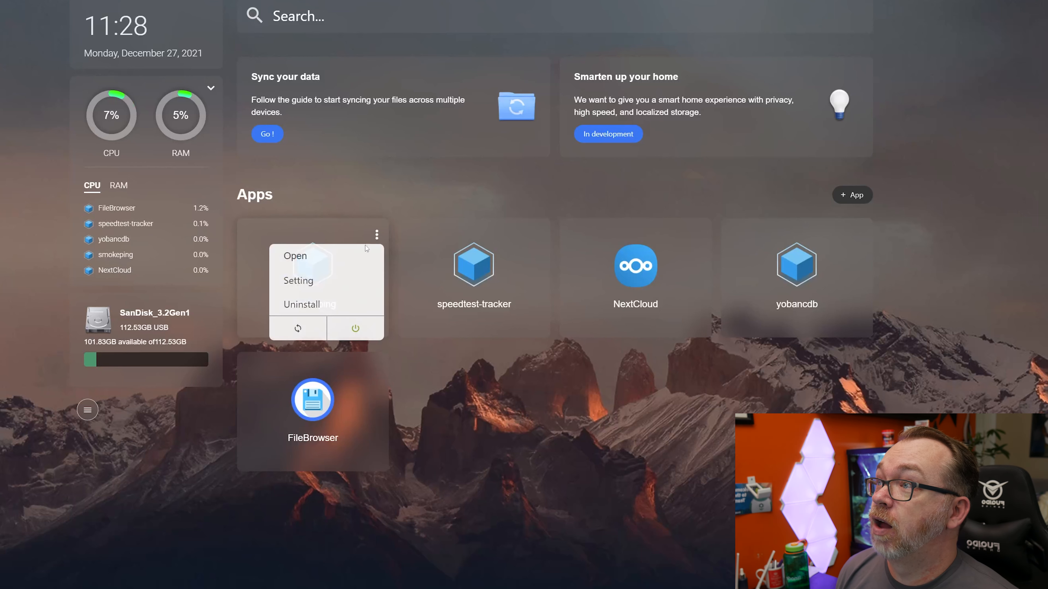
left_click(330, 284)
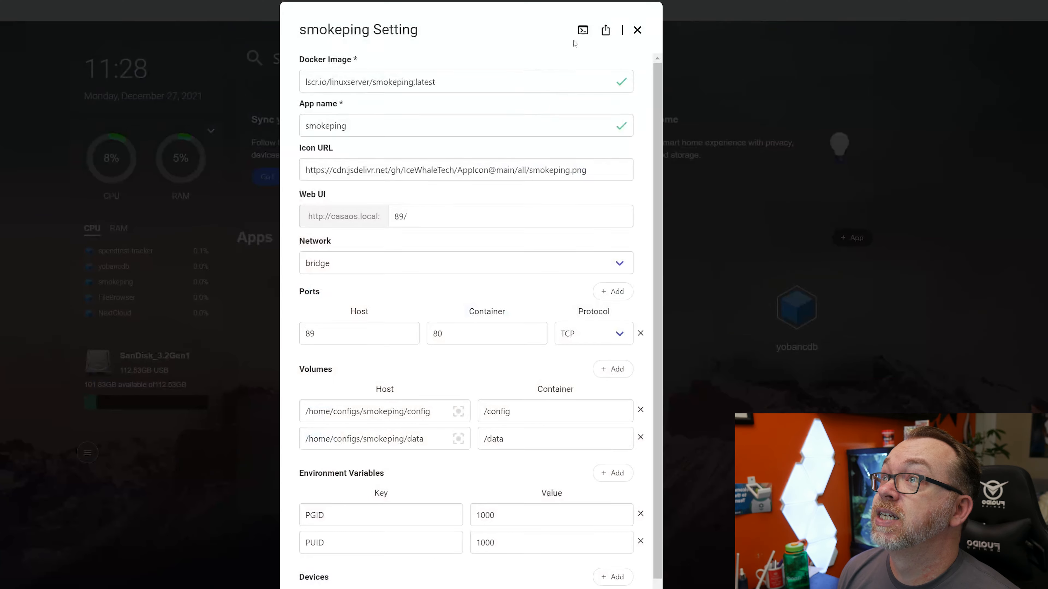
left_click(582, 31)
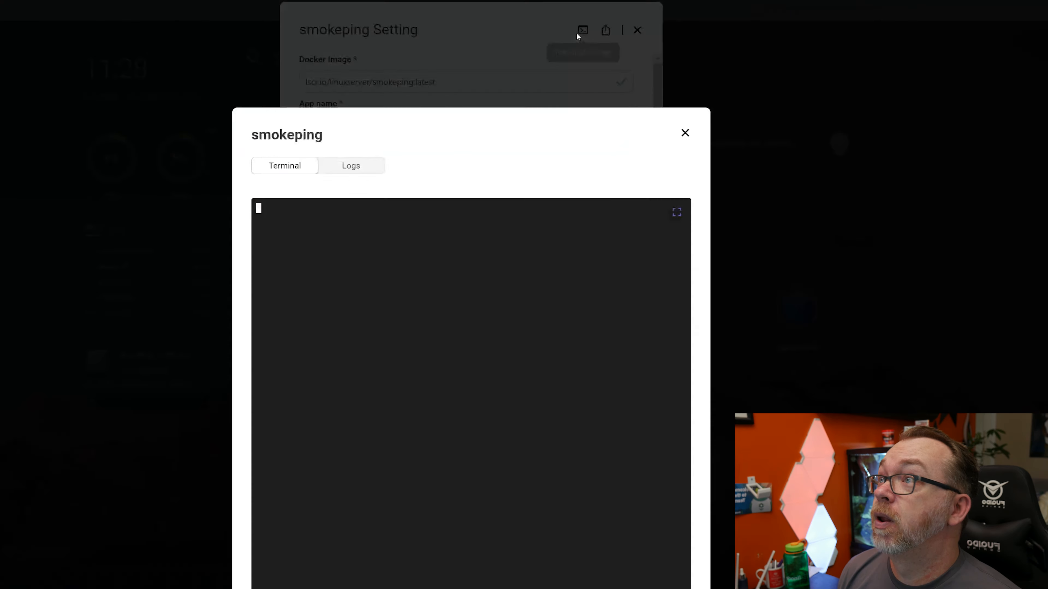
left_click(368, 161)
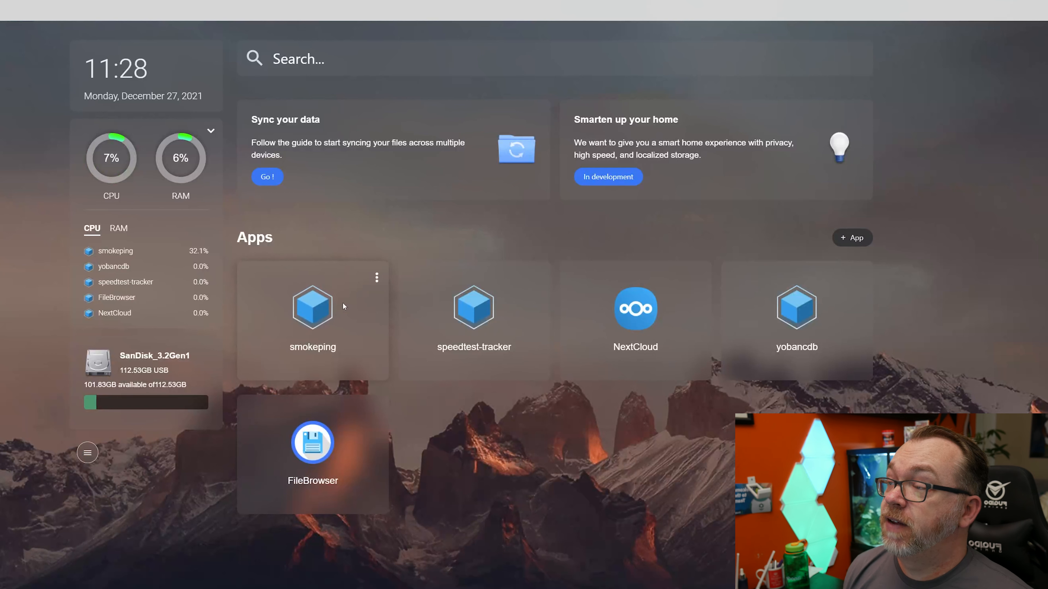
Launch the smokeping web interface and open the Facebook latency graph under Internet Sites
left_click(319, 318)
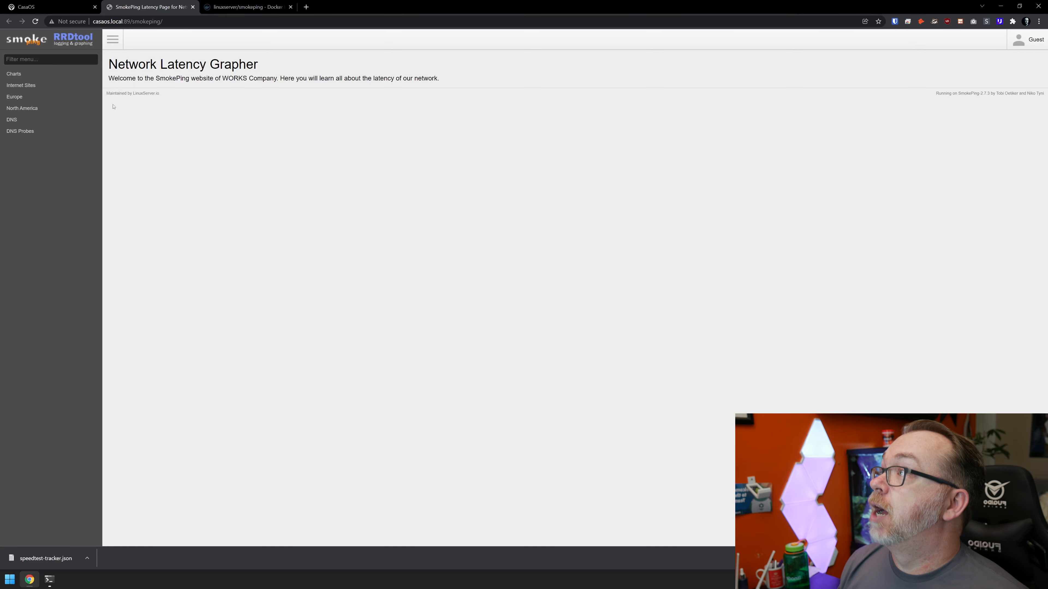
left_click(34, 86)
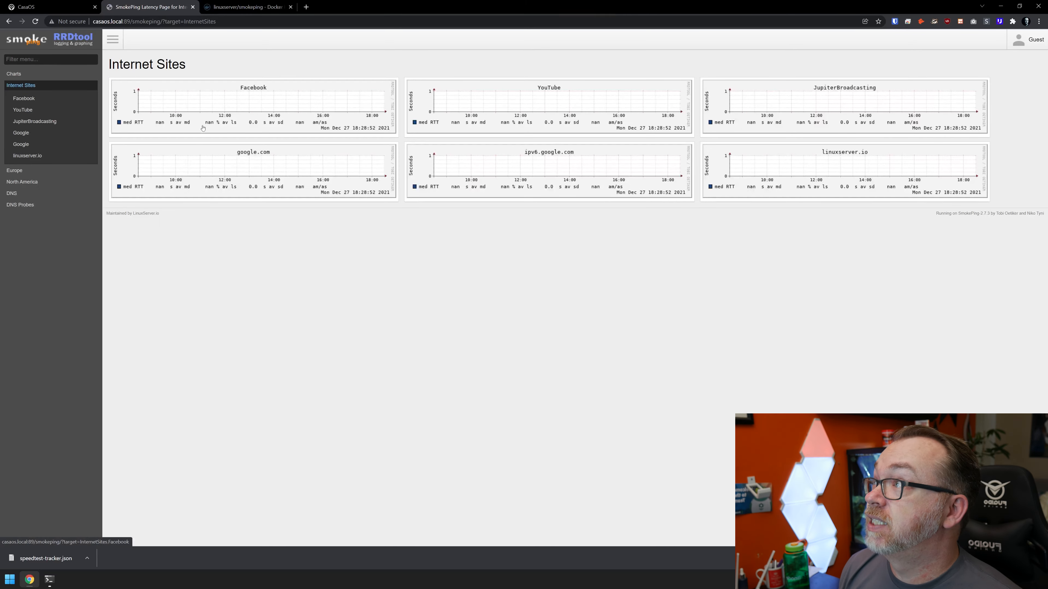
left_click(318, 104)
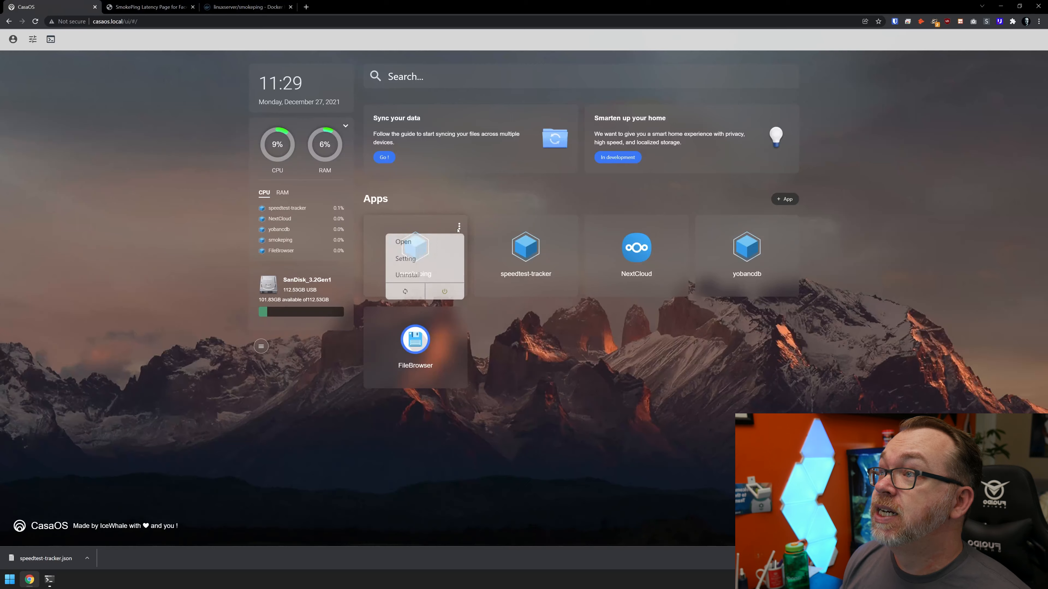
Open the smokeping app's settings in CasaOS and export its configuration
left_click(435, 257)
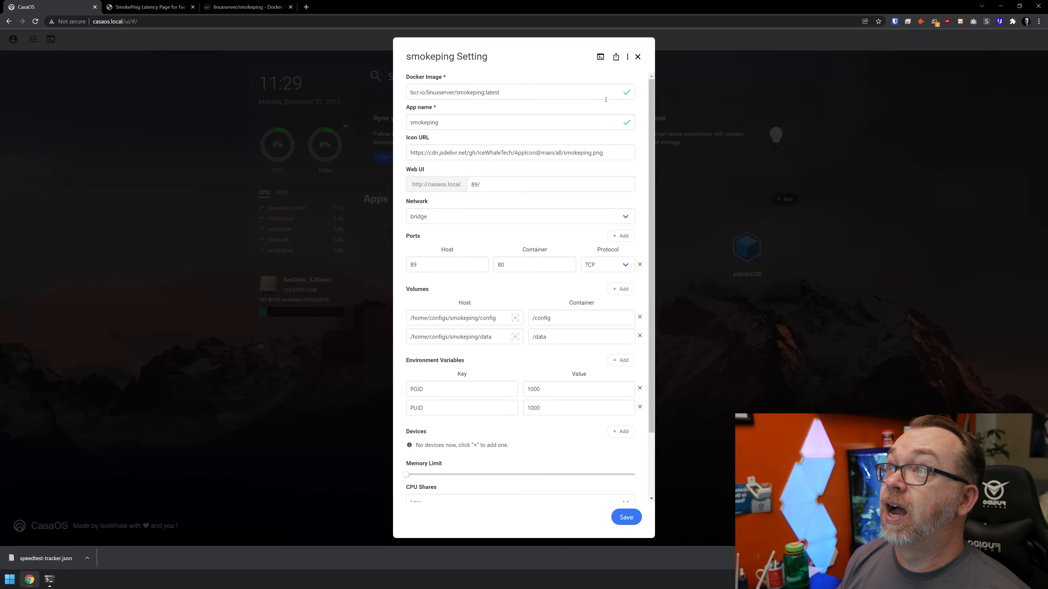
left_click(616, 57)
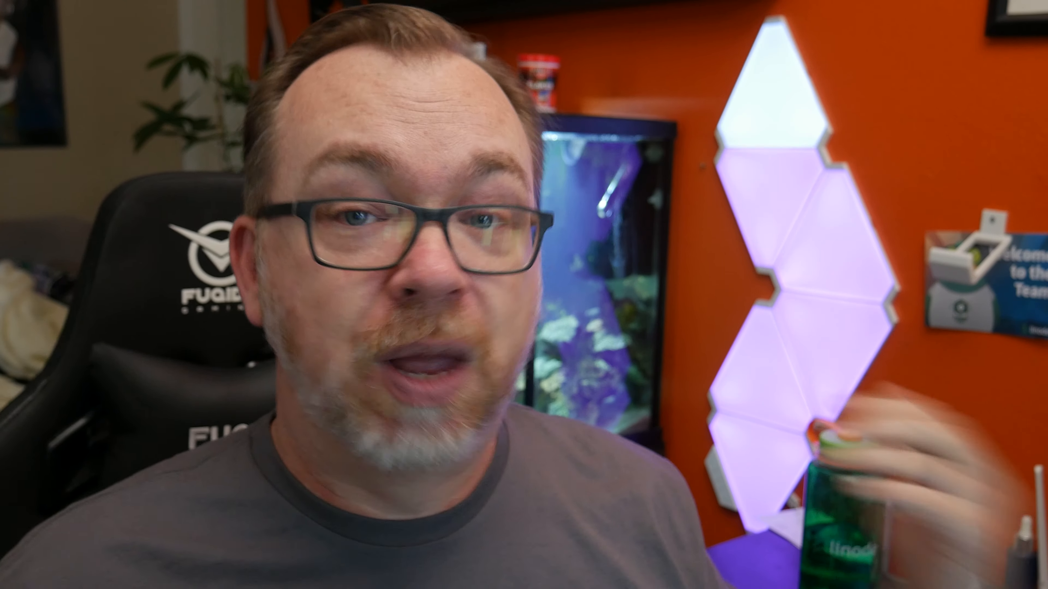